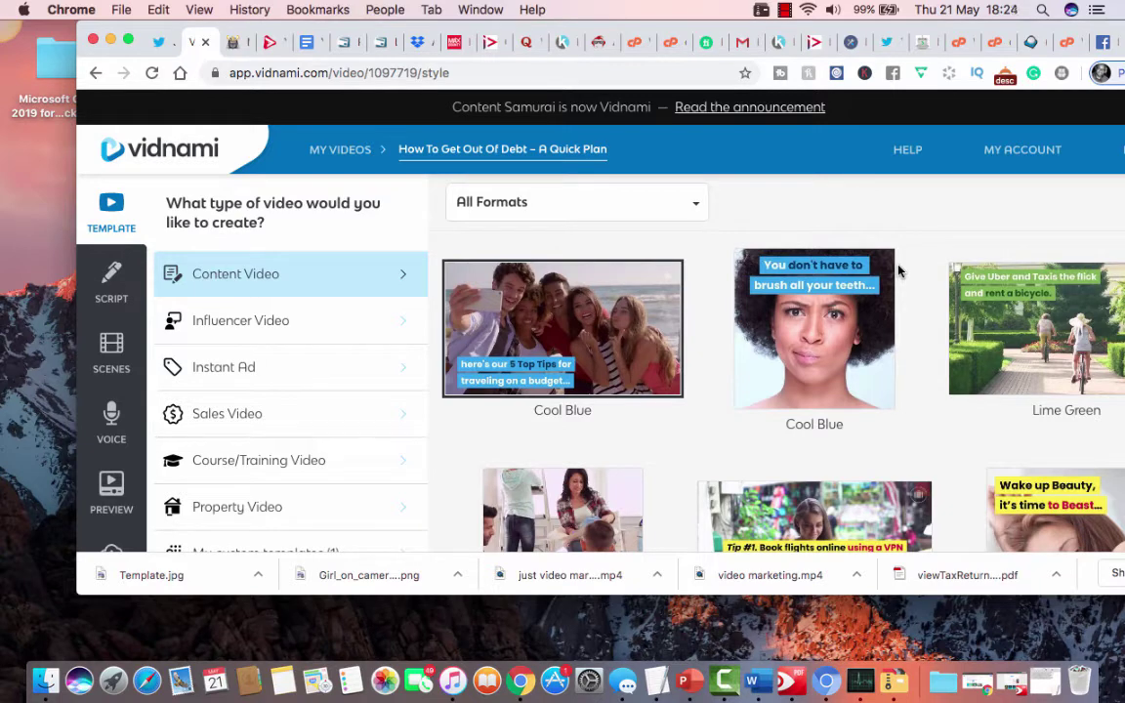
Open the financescafe.com article "How To Get Out Of Debt – A Quick Plan" and highlight its title
double_click(563, 31)
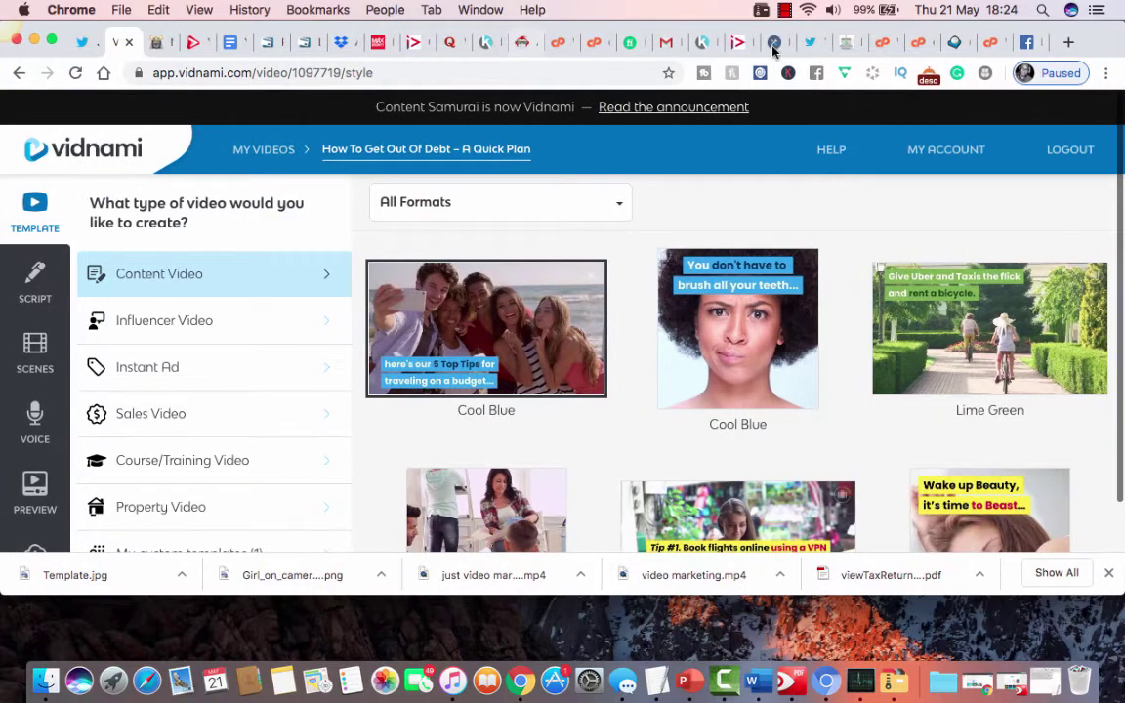
click(844, 42)
scroll(698, 244, up, 3)
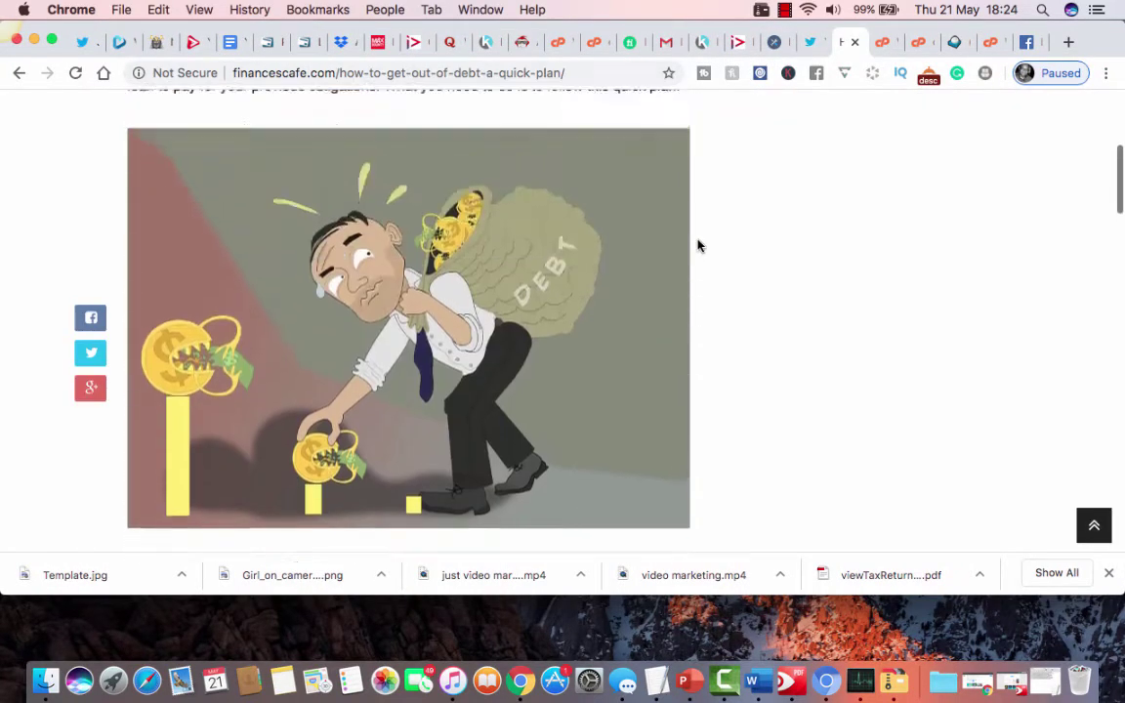
scroll(698, 244, up, 4)
scroll(698, 244, down, 2)
scroll(698, 244, up, 2)
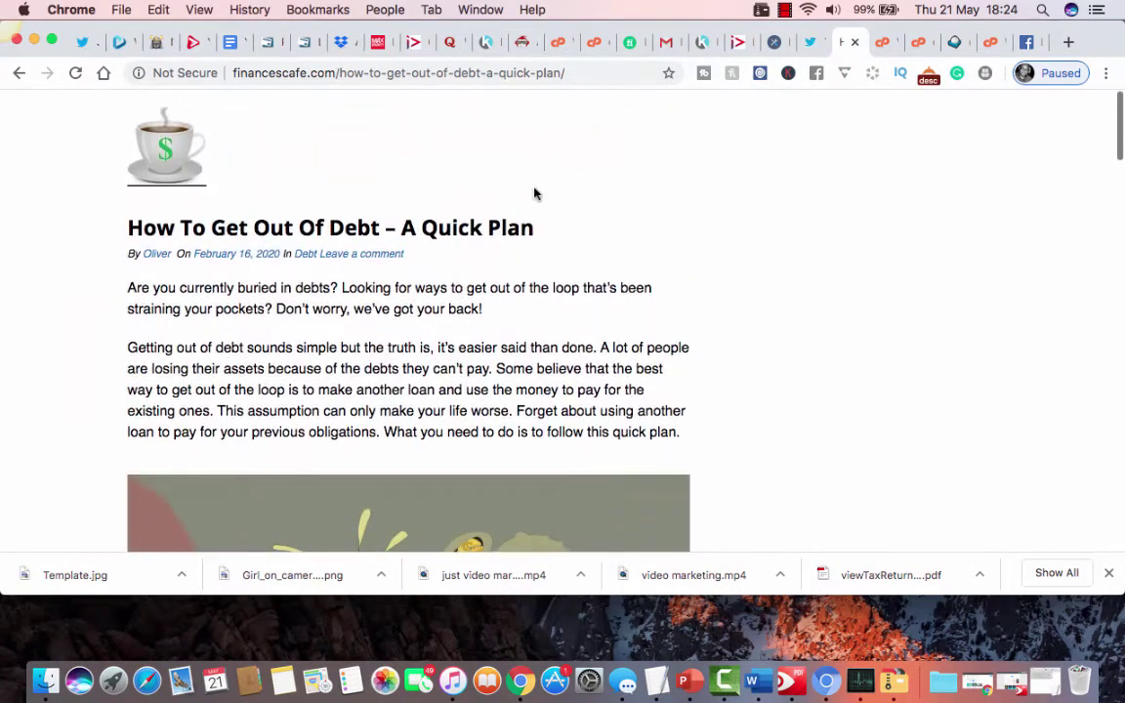
scroll(534, 193, down, 2)
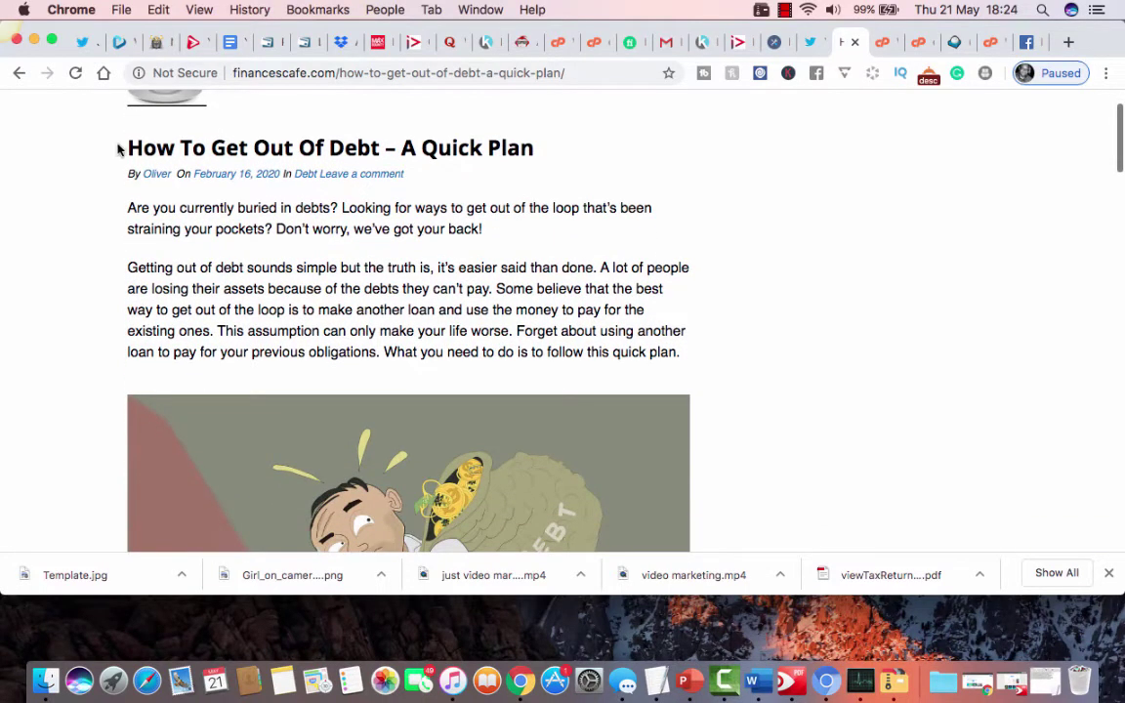
drag(119, 146, 543, 145)
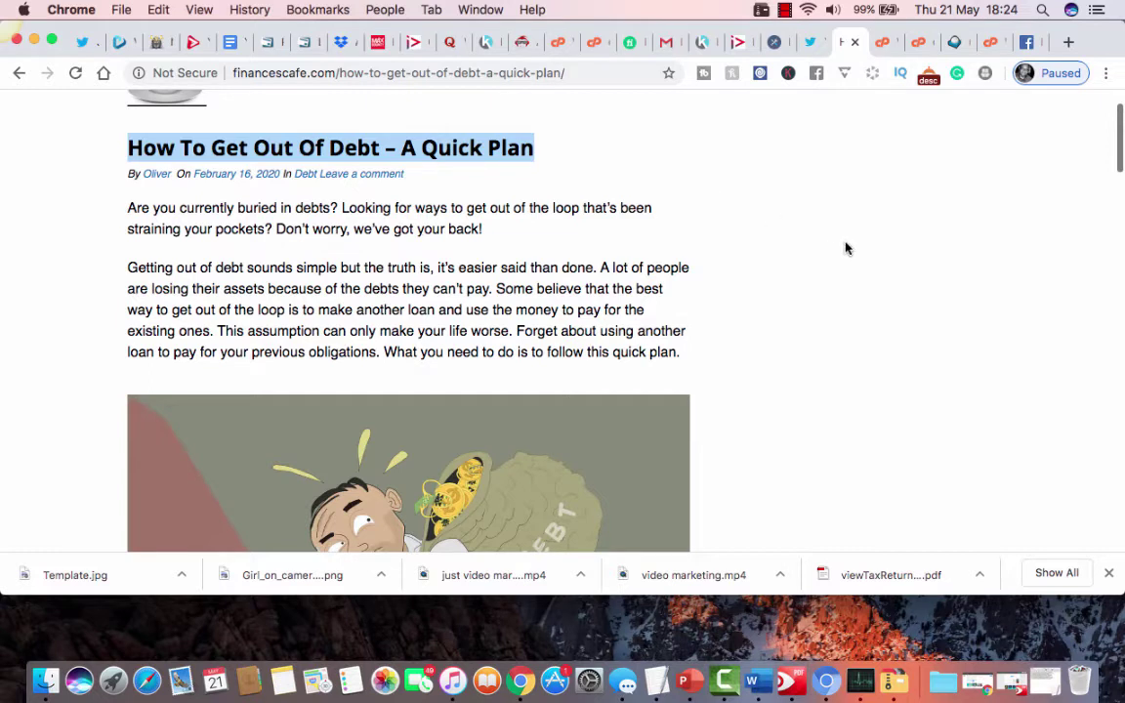
Read through the debt article from its introduction and illustration down to the numbered tips and related posts
scroll(845, 248, down, 1)
scroll(845, 248, up, 3)
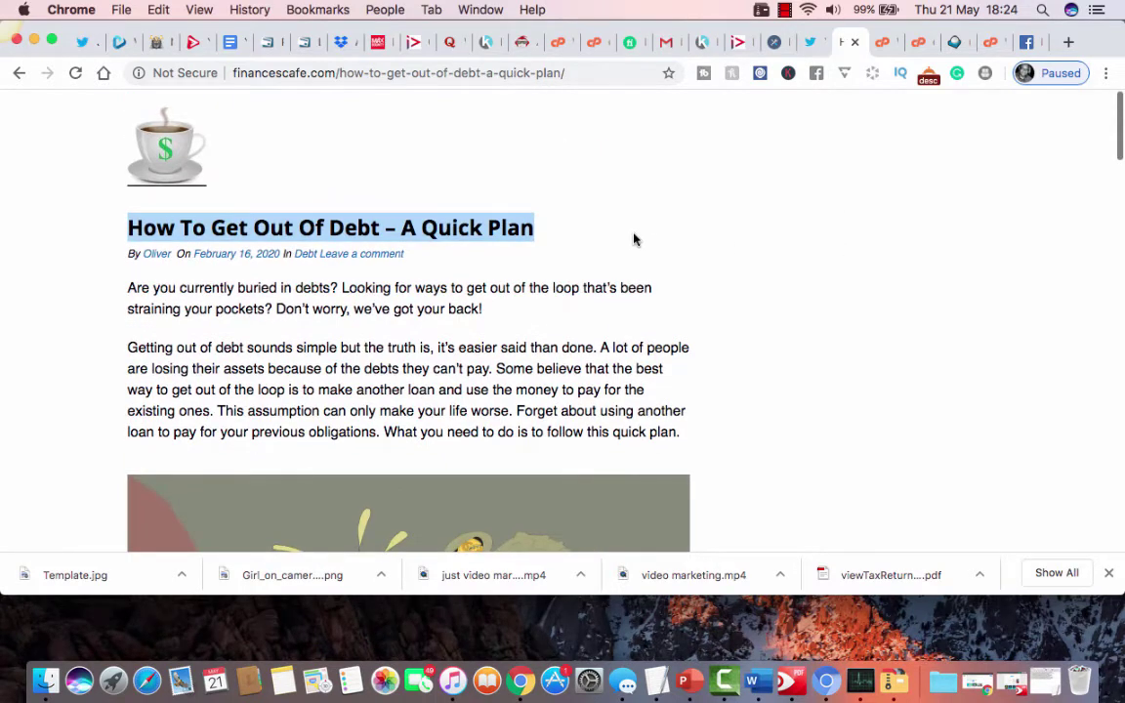
scroll(586, 242, down, 2)
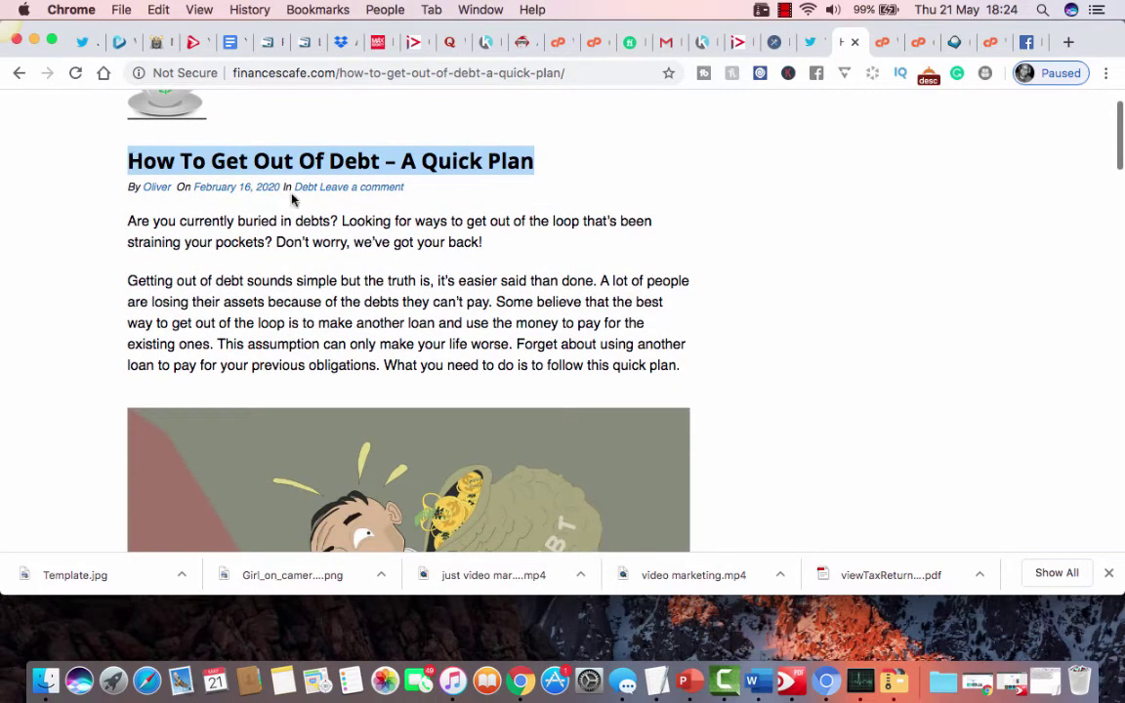
scroll(418, 234, down, 1)
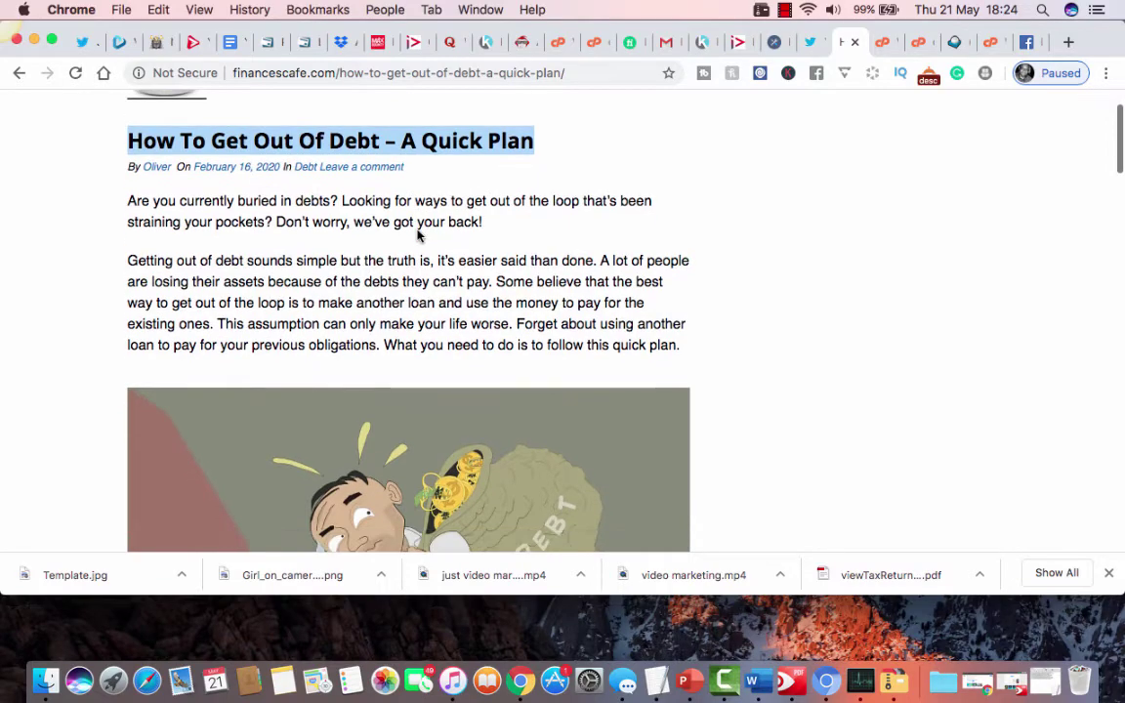
scroll(418, 233, down, 3)
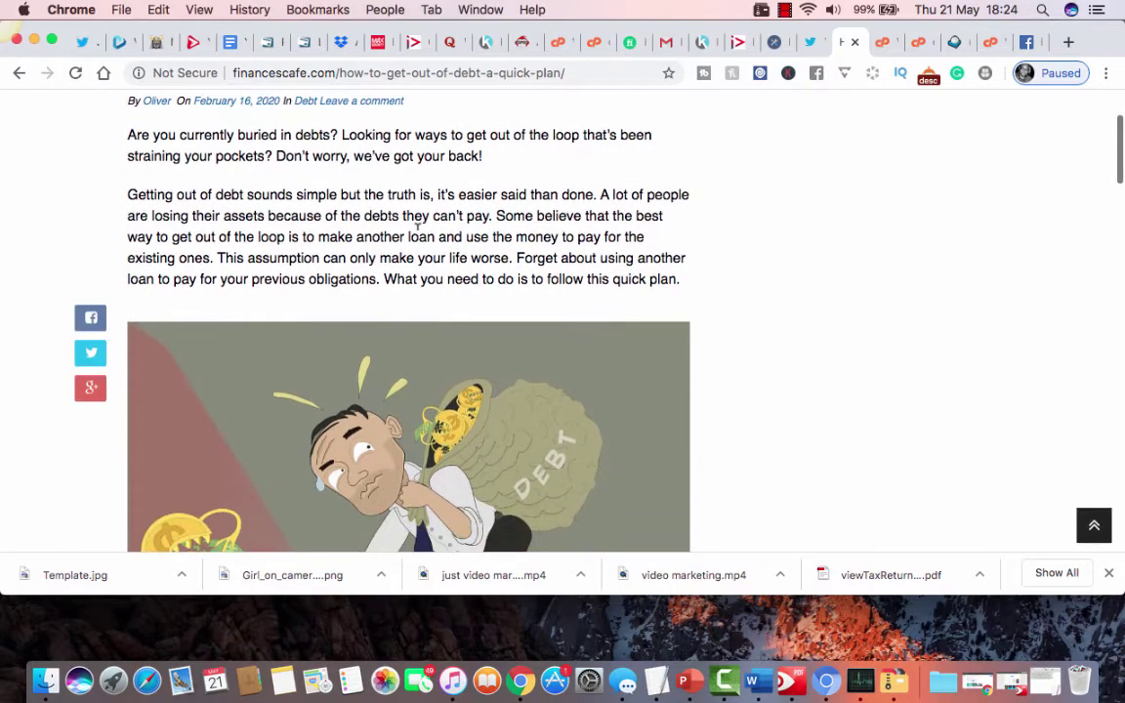
scroll(417, 230, down, 10)
scroll(418, 233, up, 9)
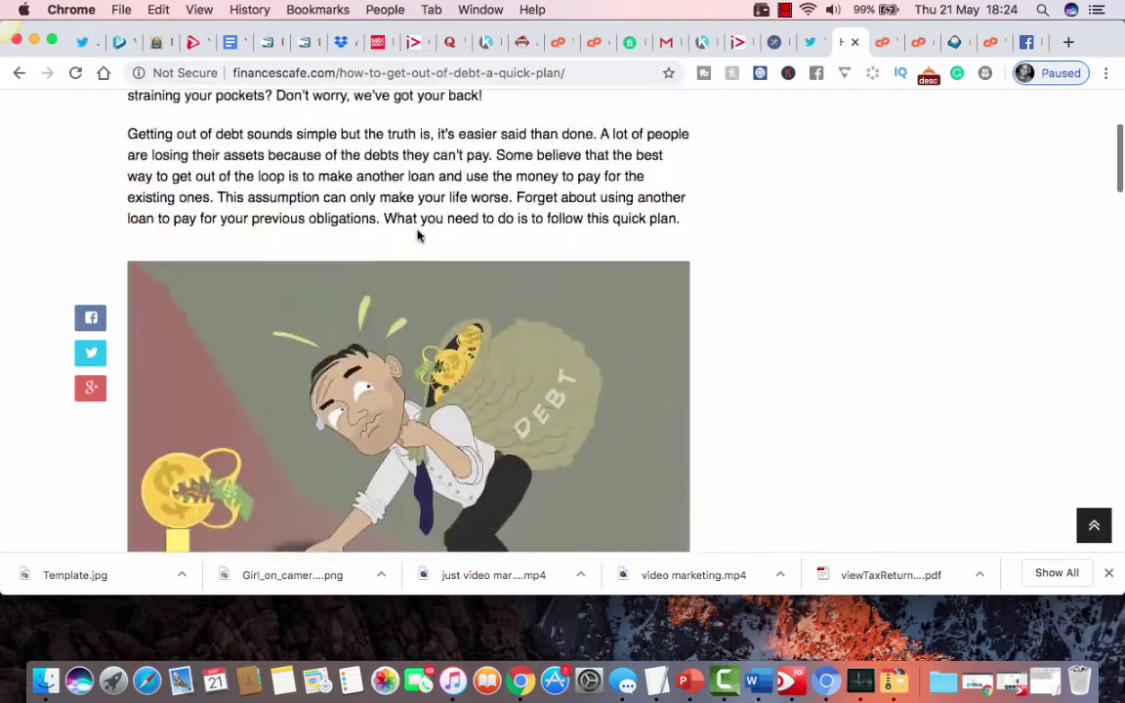
scroll(417, 235, down, 20)
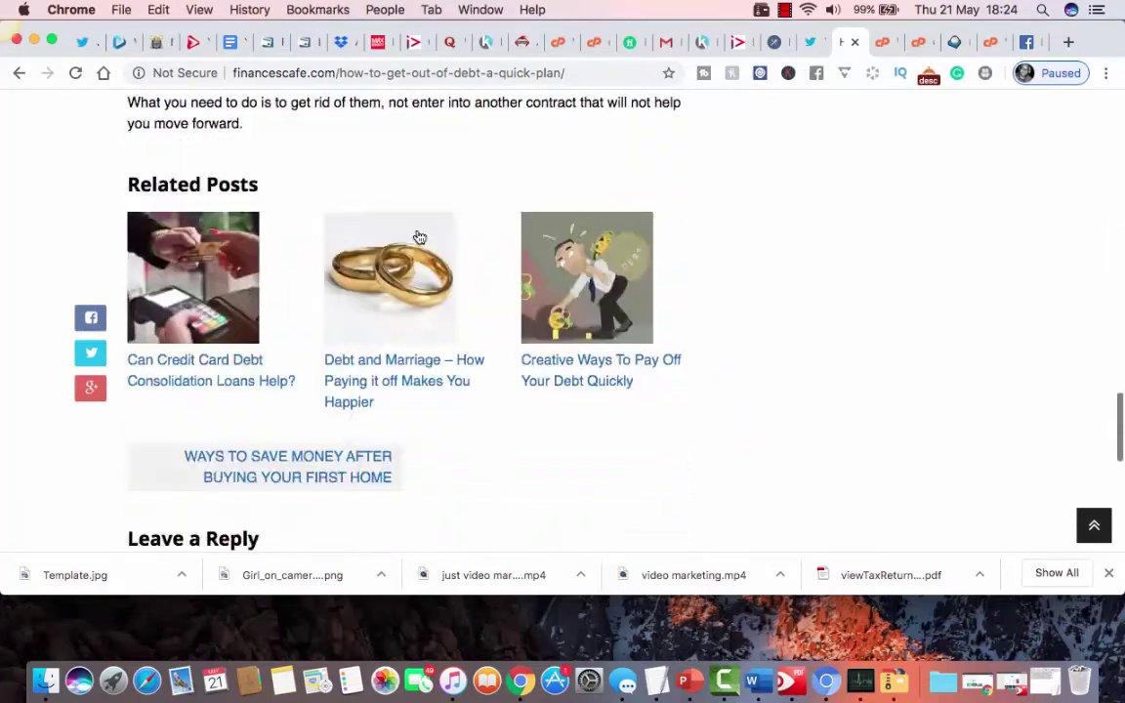
scroll(418, 237, up, 10)
scroll(418, 234, down, 3)
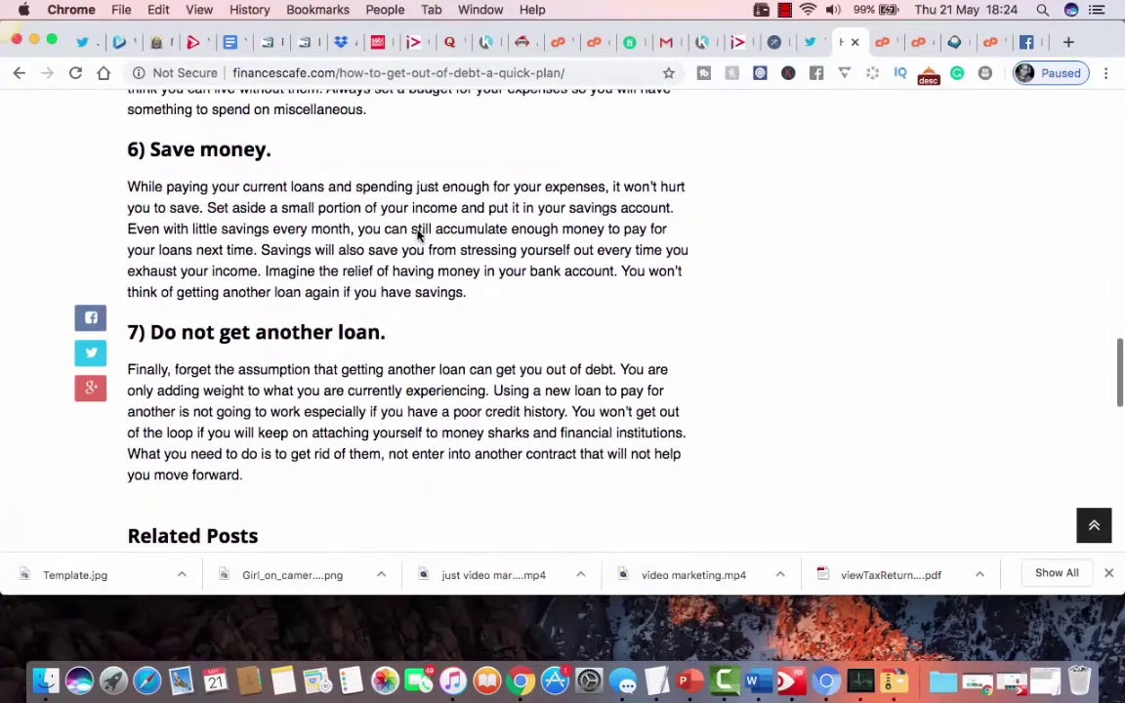
scroll(417, 228, up, 3)
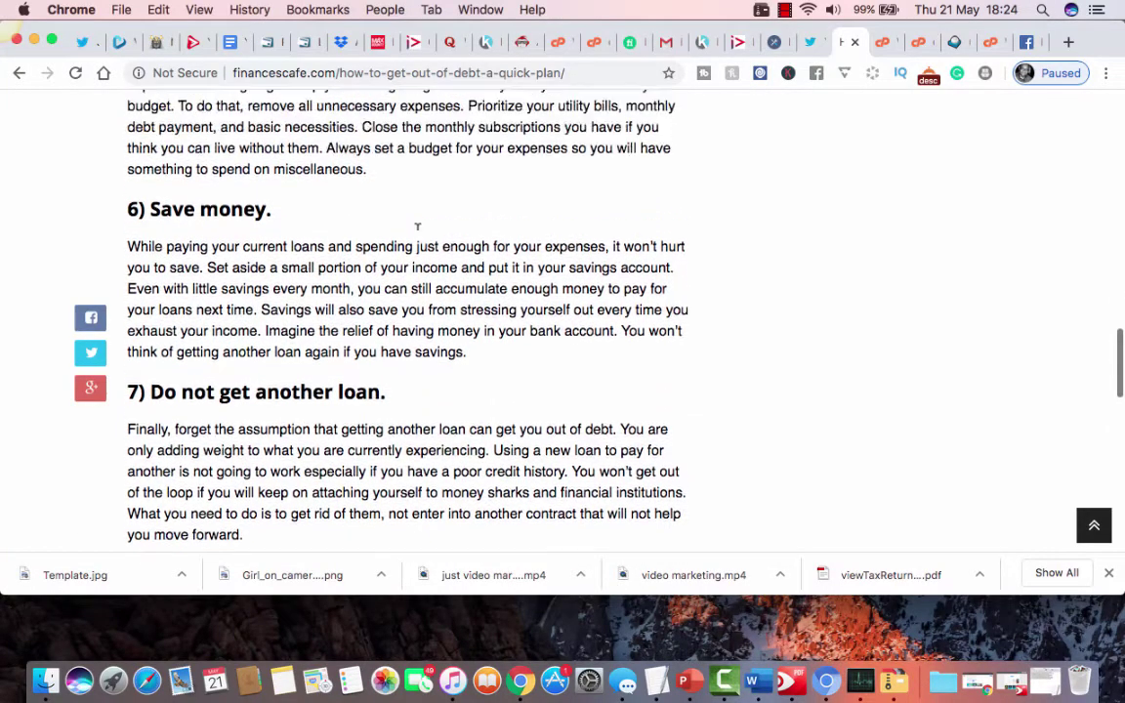
scroll(417, 229, down, 3)
scroll(260, 281, up, 15)
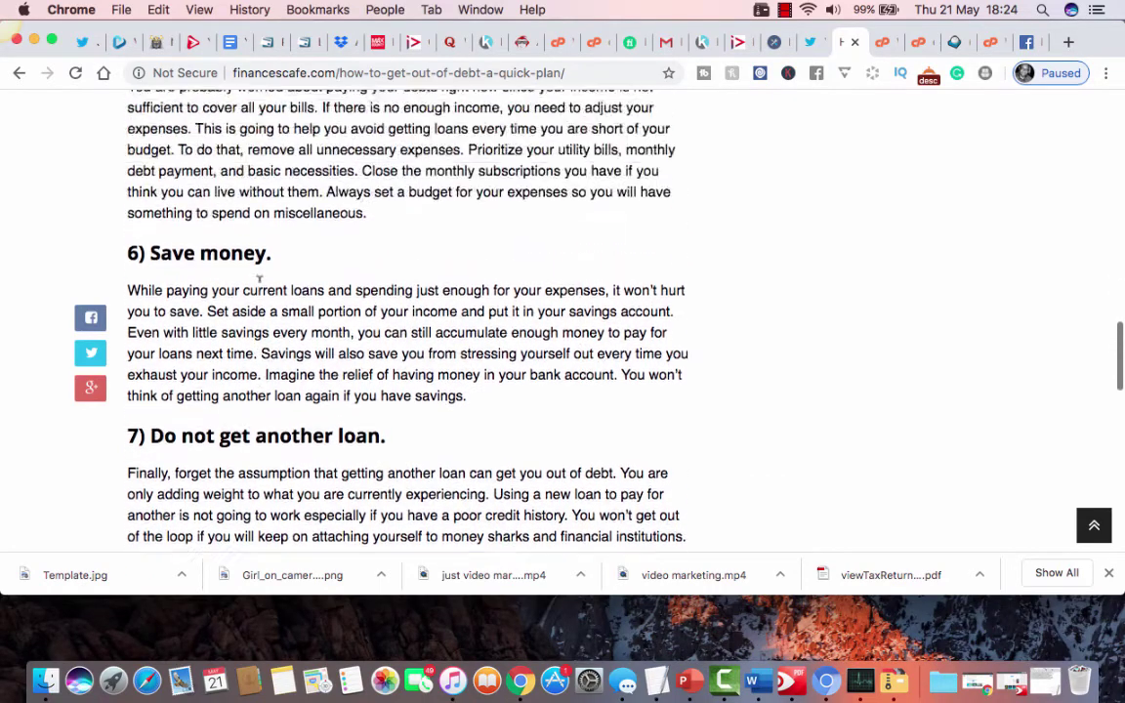
scroll(260, 287, up, 10)
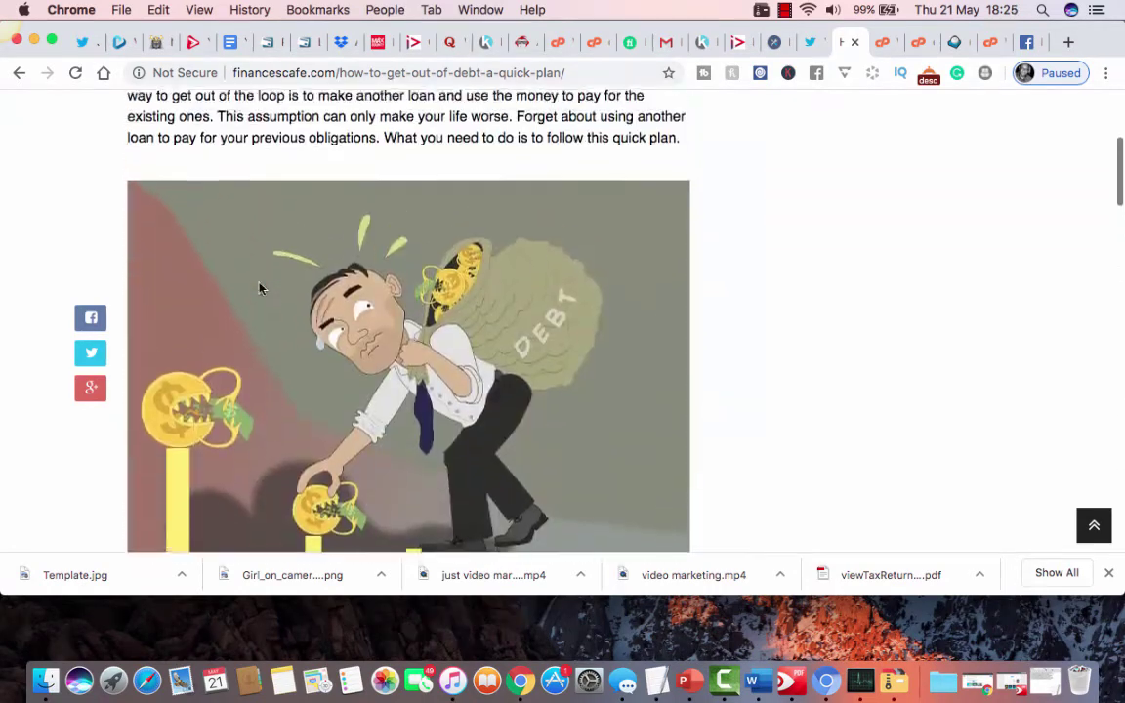
scroll(260, 287, down, 10)
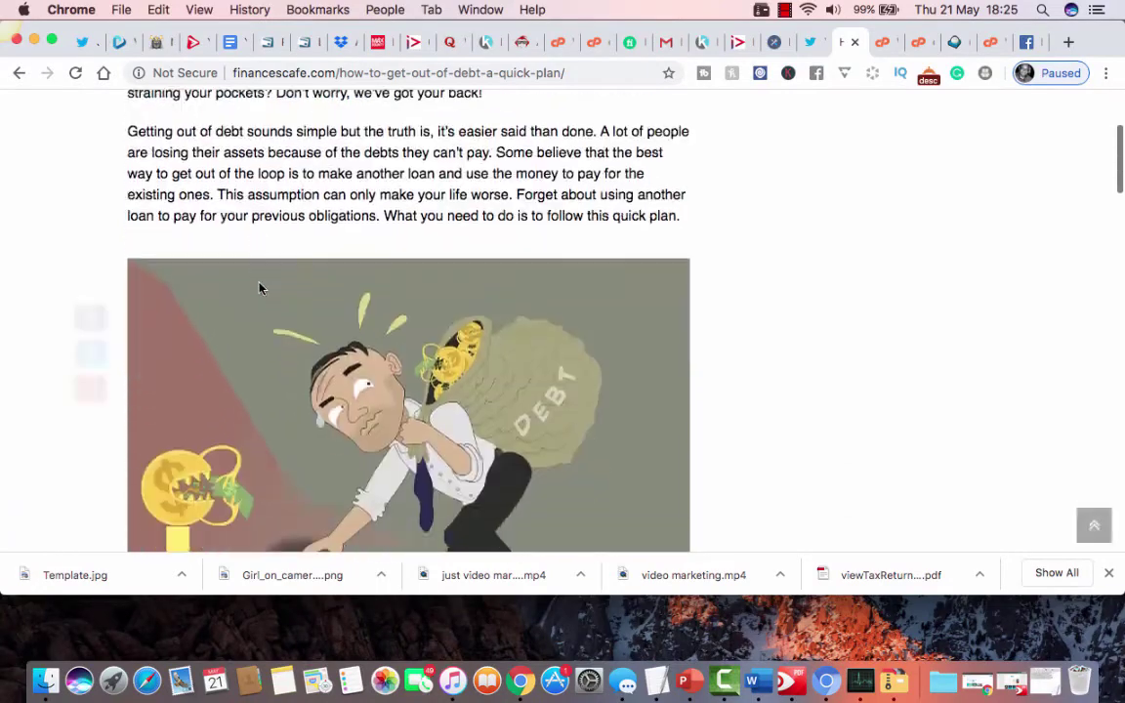
scroll(260, 277, up, 10)
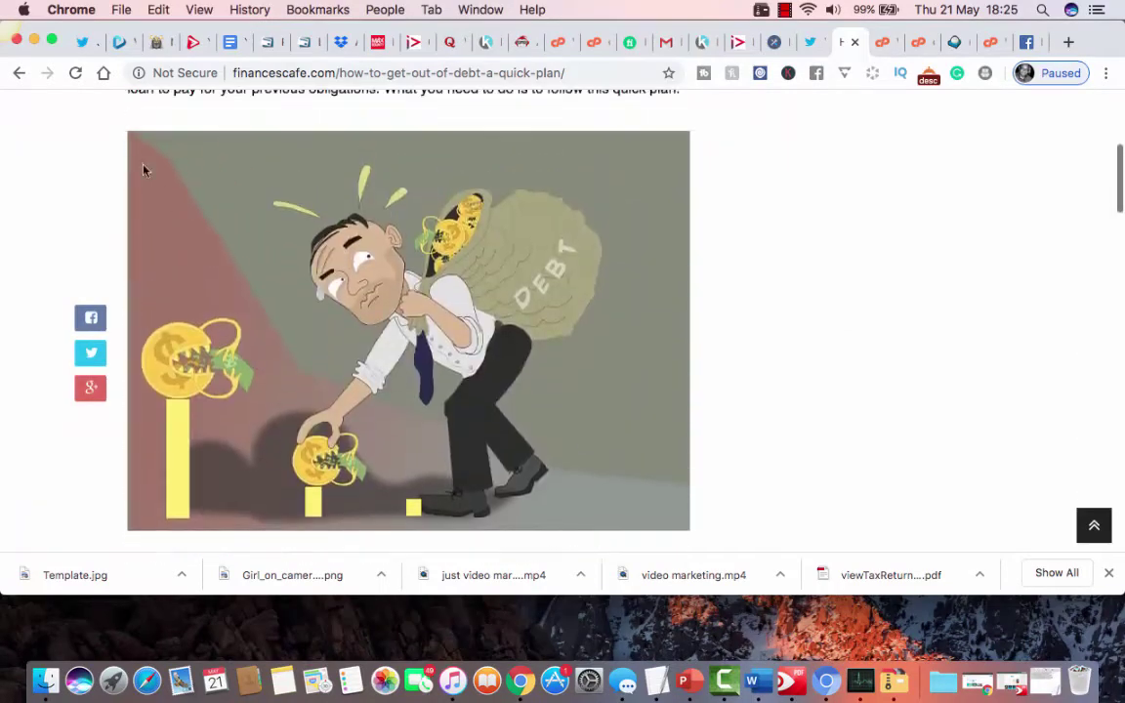
scroll(229, 156, up, 1)
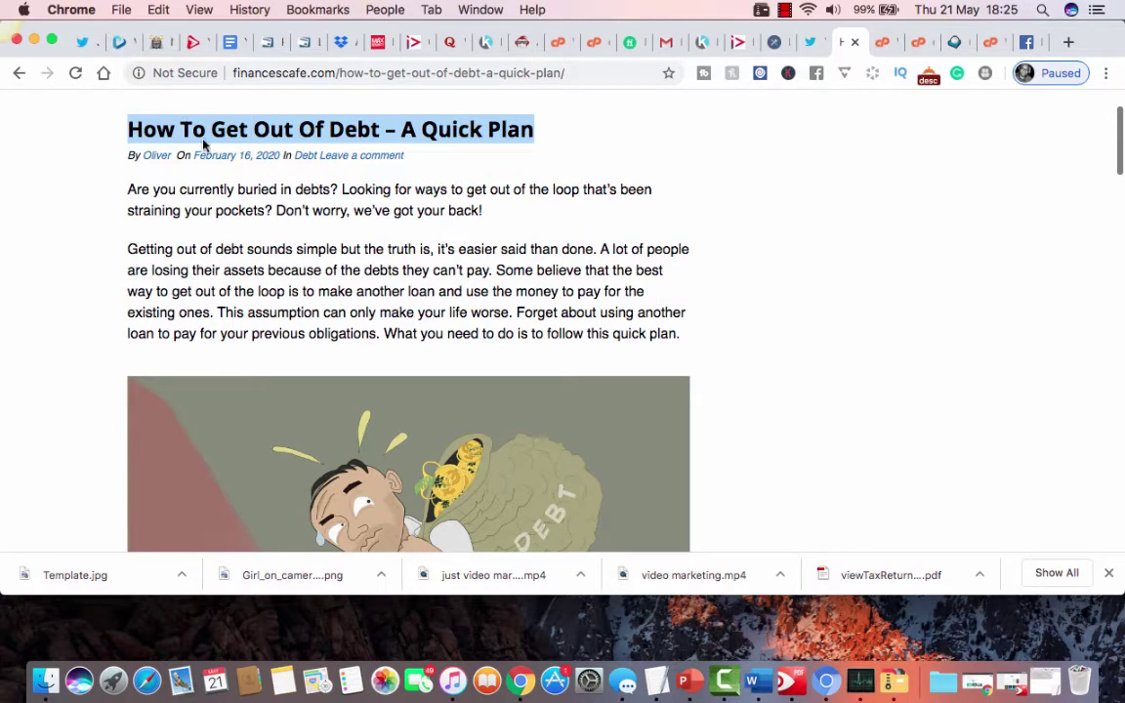
Return to the Vidnami project and apply the landscape Cool Blue template from the Content Video type
click(121, 44)
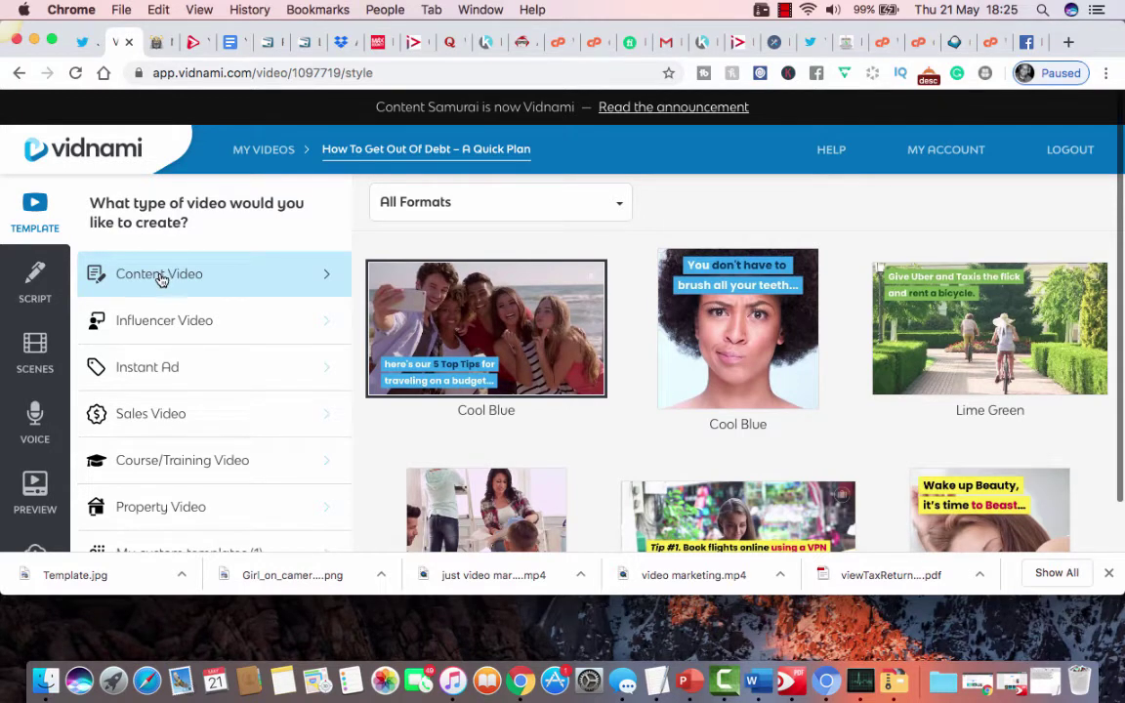
scroll(161, 279, down, 1)
scroll(161, 278, up, 1)
scroll(527, 406, down, 2)
scroll(530, 405, up, 2)
click(500, 330)
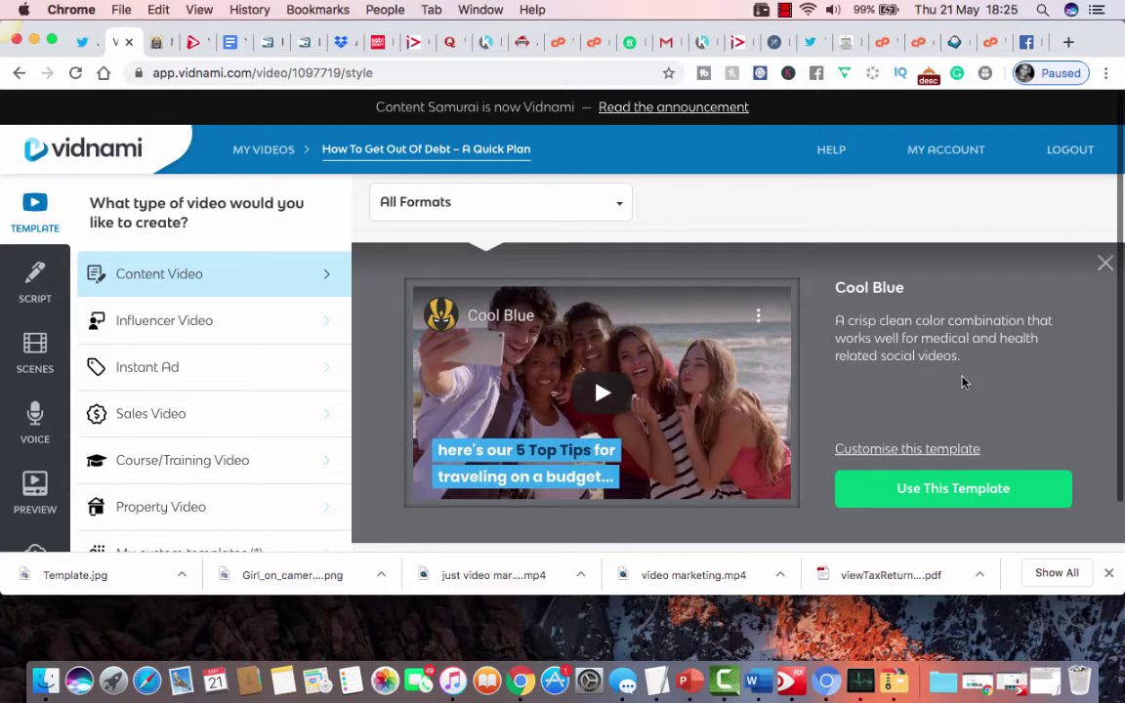
click(954, 492)
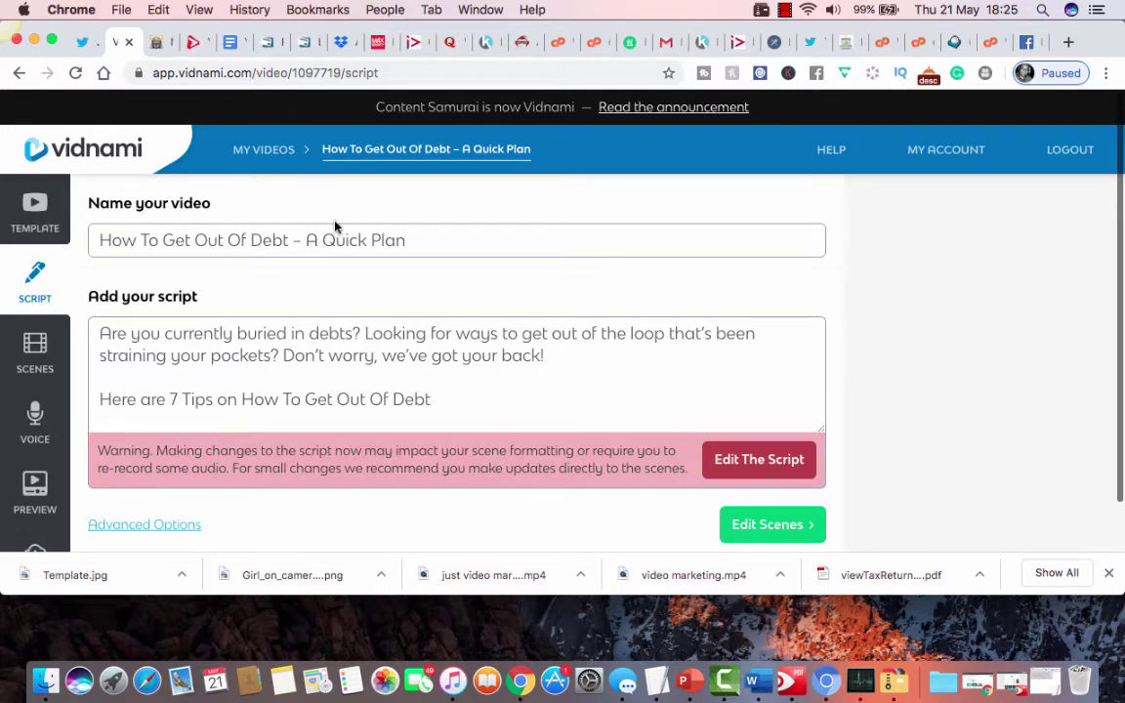
Review the video's name and its whole script, from the opening question to the closing subscribe message
drag(419, 239, 59, 240)
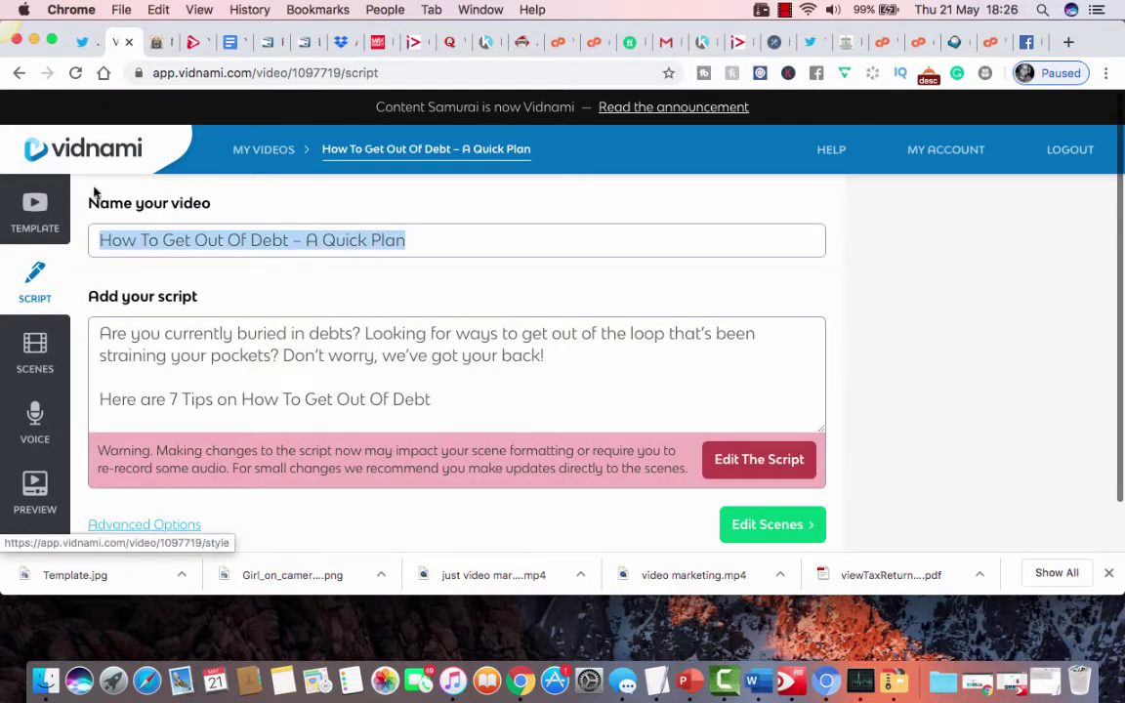
scroll(369, 370, down, 1)
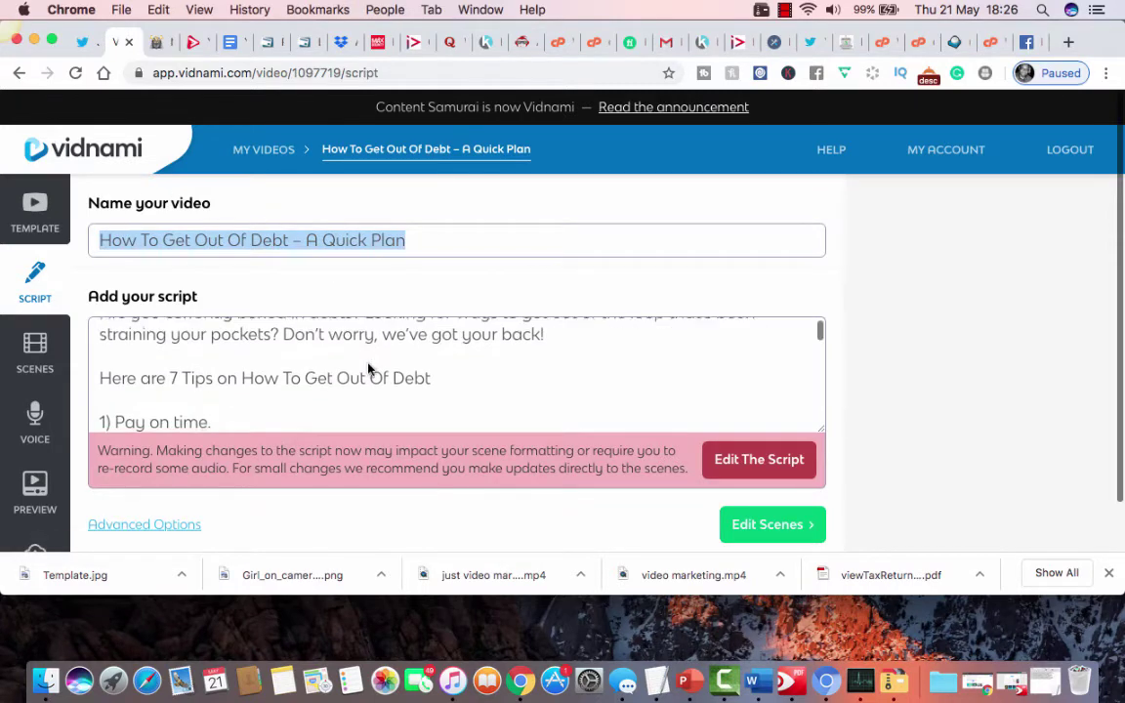
scroll(368, 368, up, 1)
scroll(369, 368, down, 10)
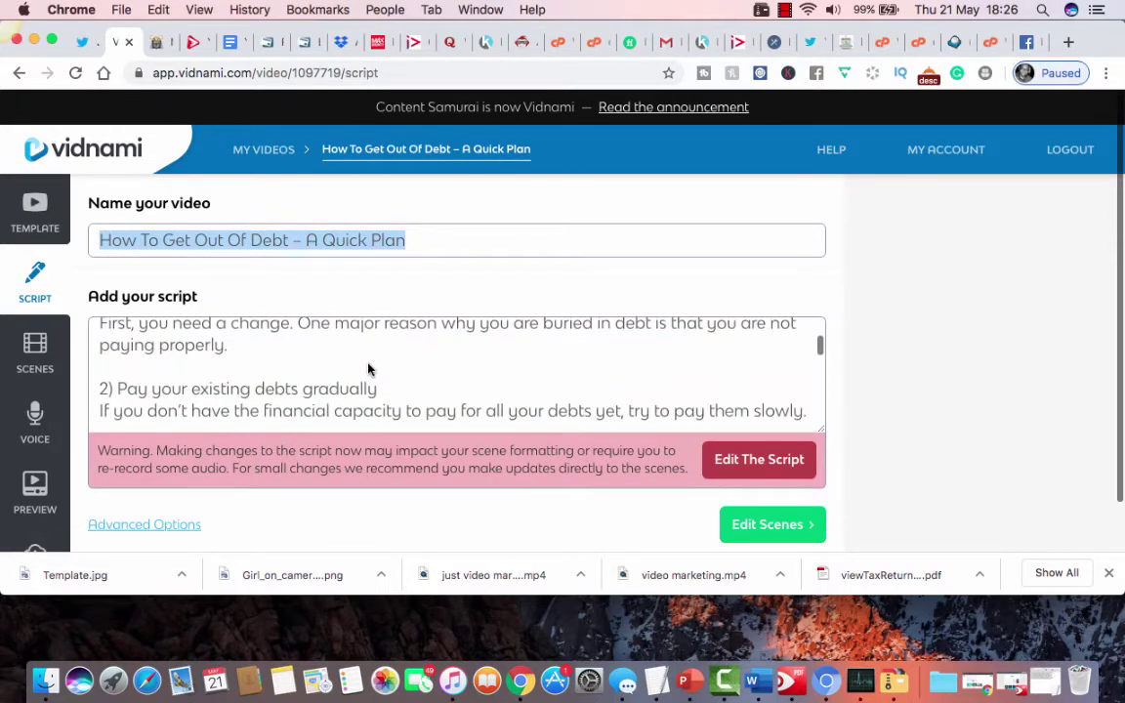
scroll(369, 367, down, 3)
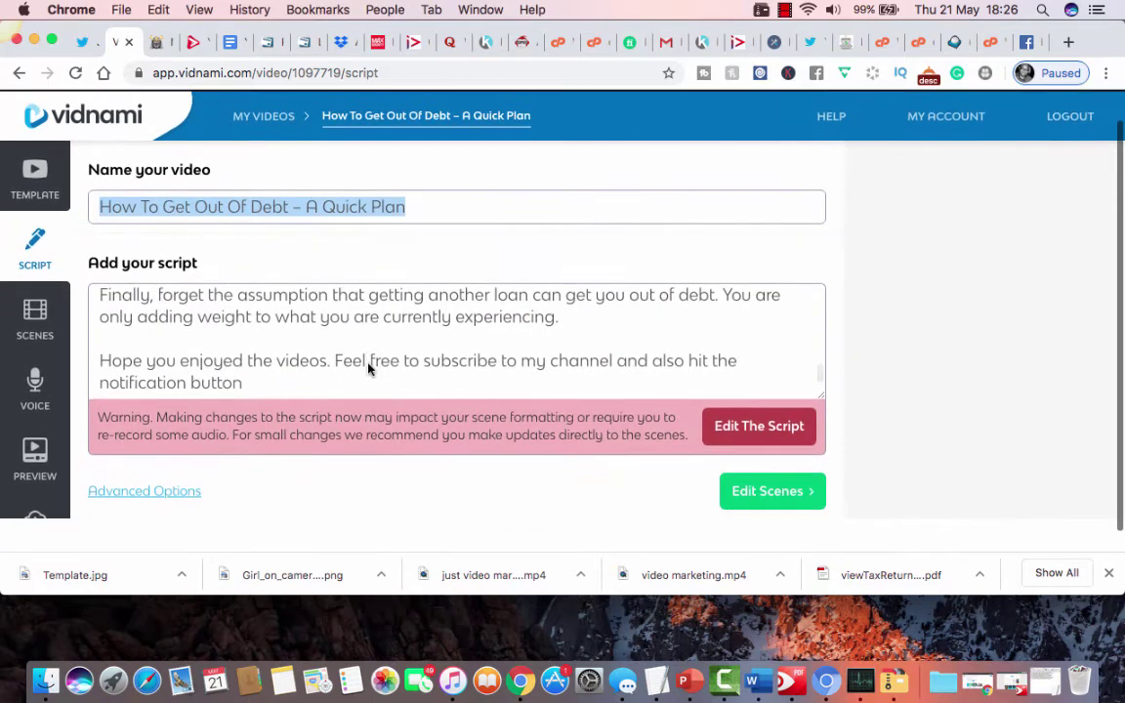
scroll(344, 361, up, 12)
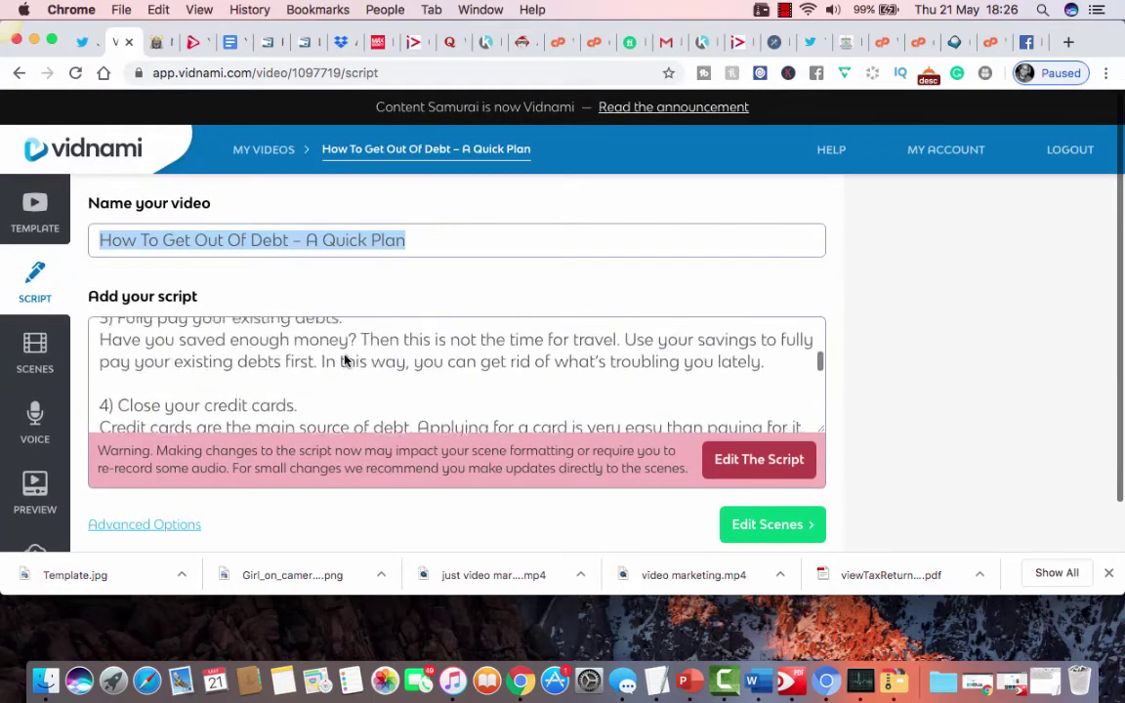
scroll(344, 361, up, 3)
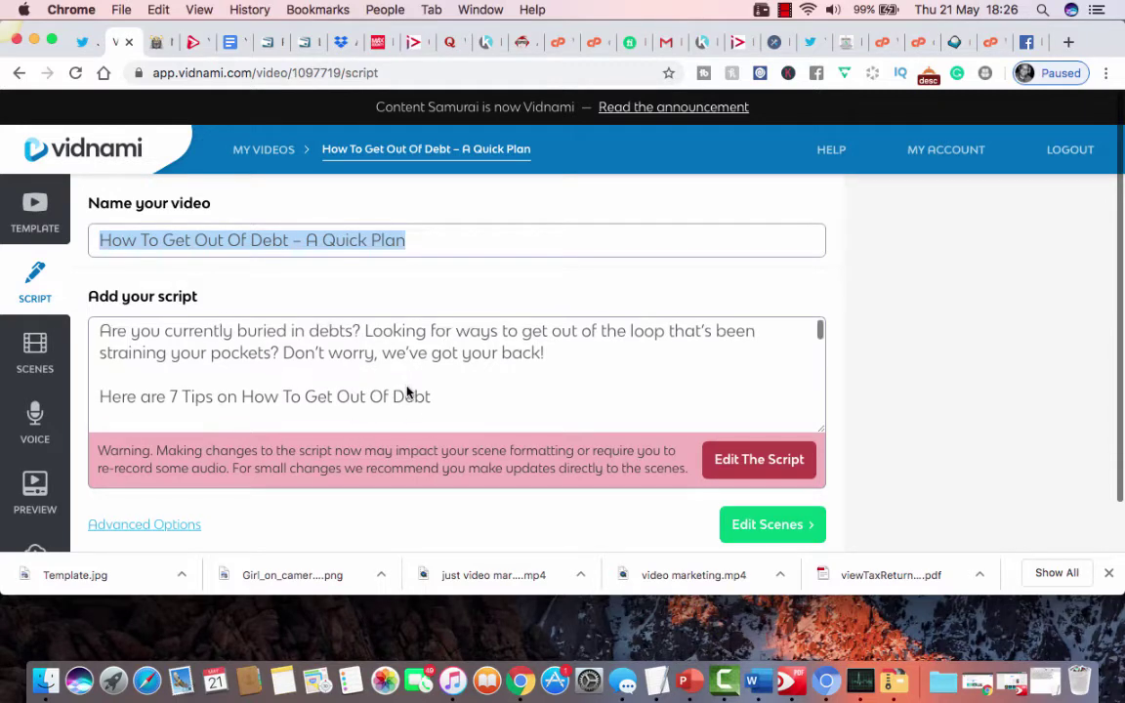
scroll(302, 384, down, 1)
scroll(186, 400, up, 1)
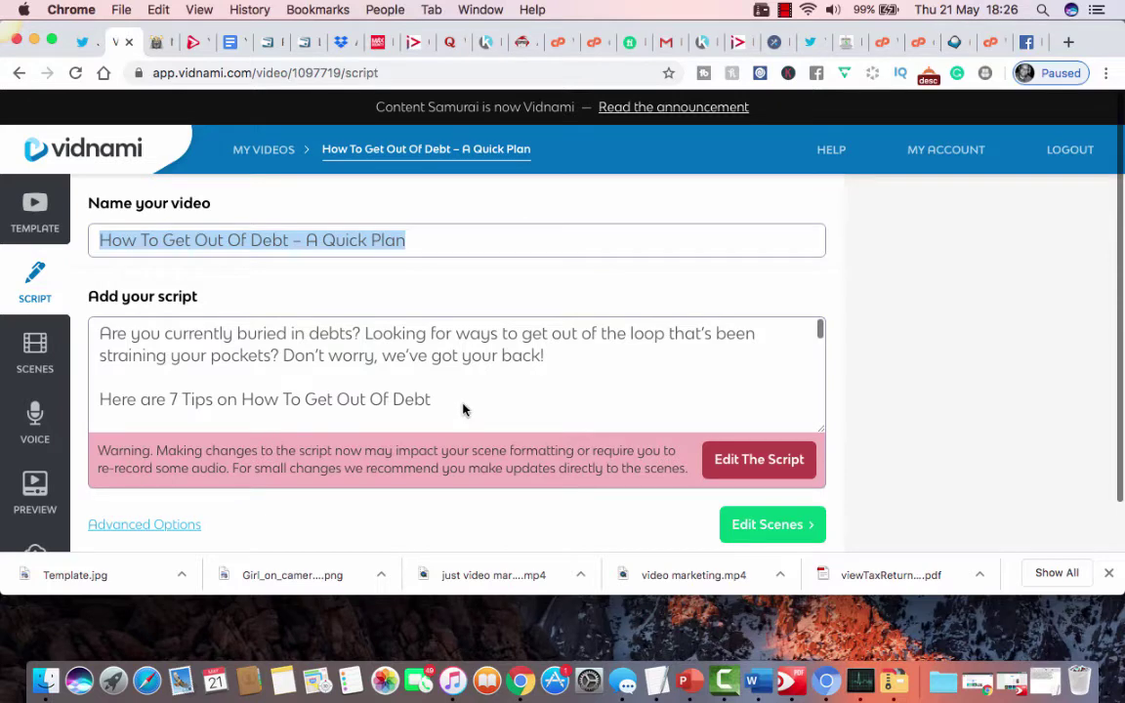
scroll(464, 409, down, 15)
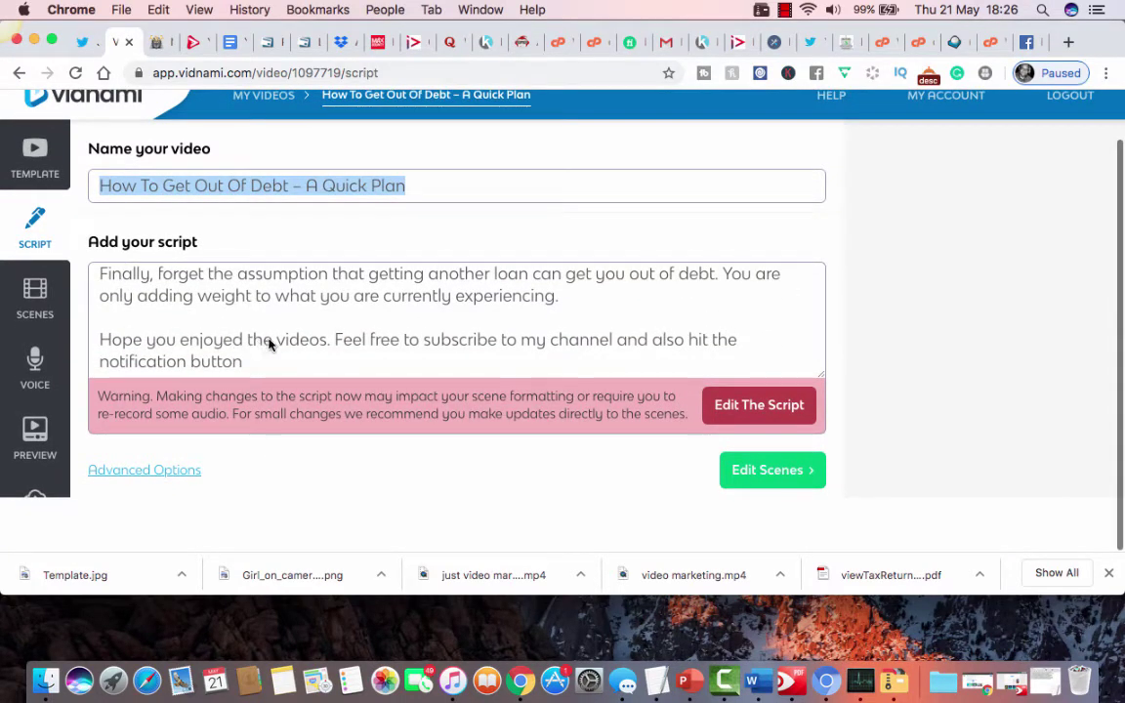
Unlock the script for editing and reword the start of its closing line to "I hope you enjoyed this"
click(271, 344)
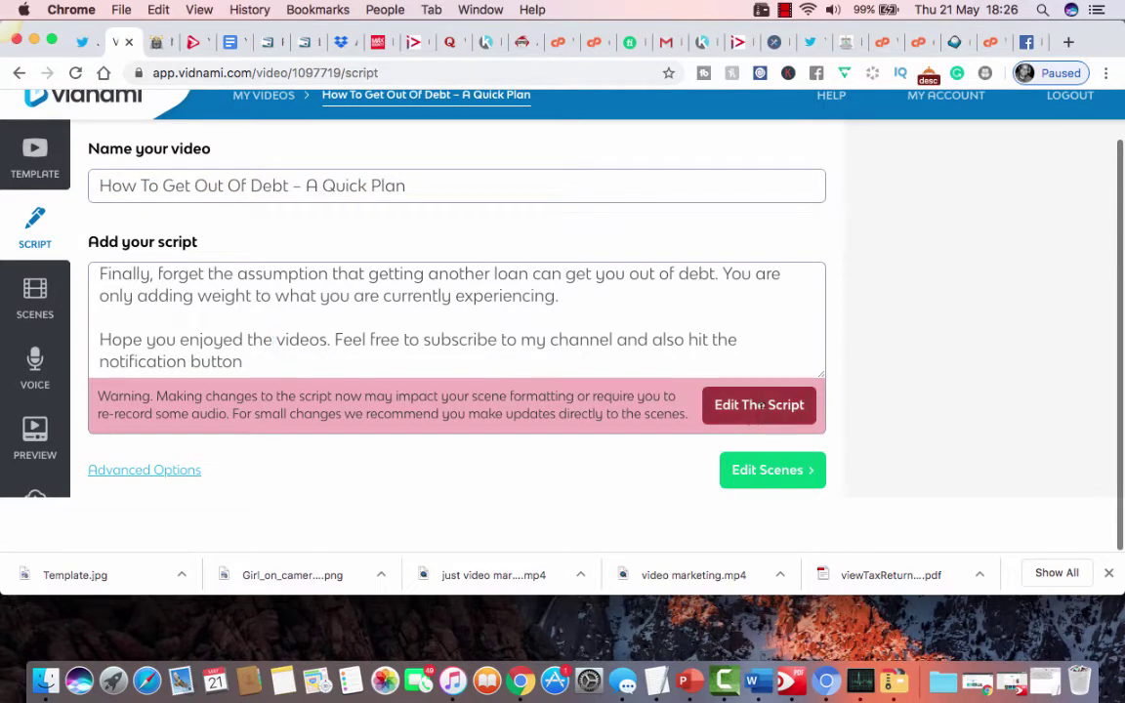
click(727, 405)
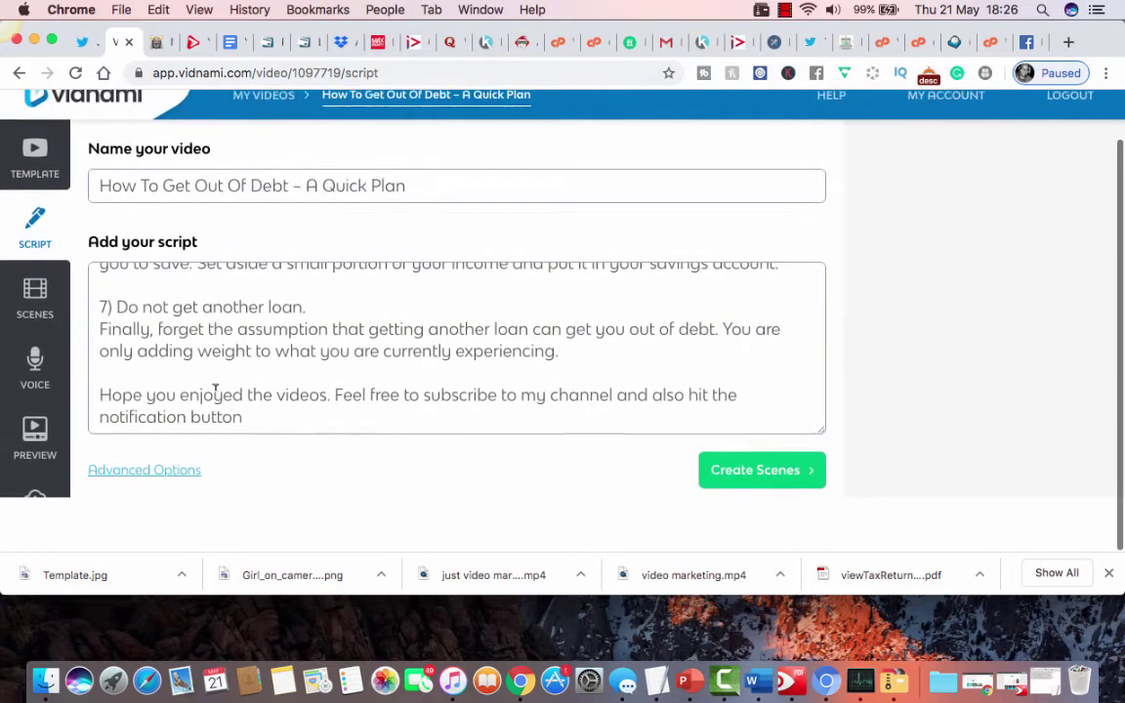
click(274, 394)
key(BackSpace)
key(BackSpace)
key(BackSpace)
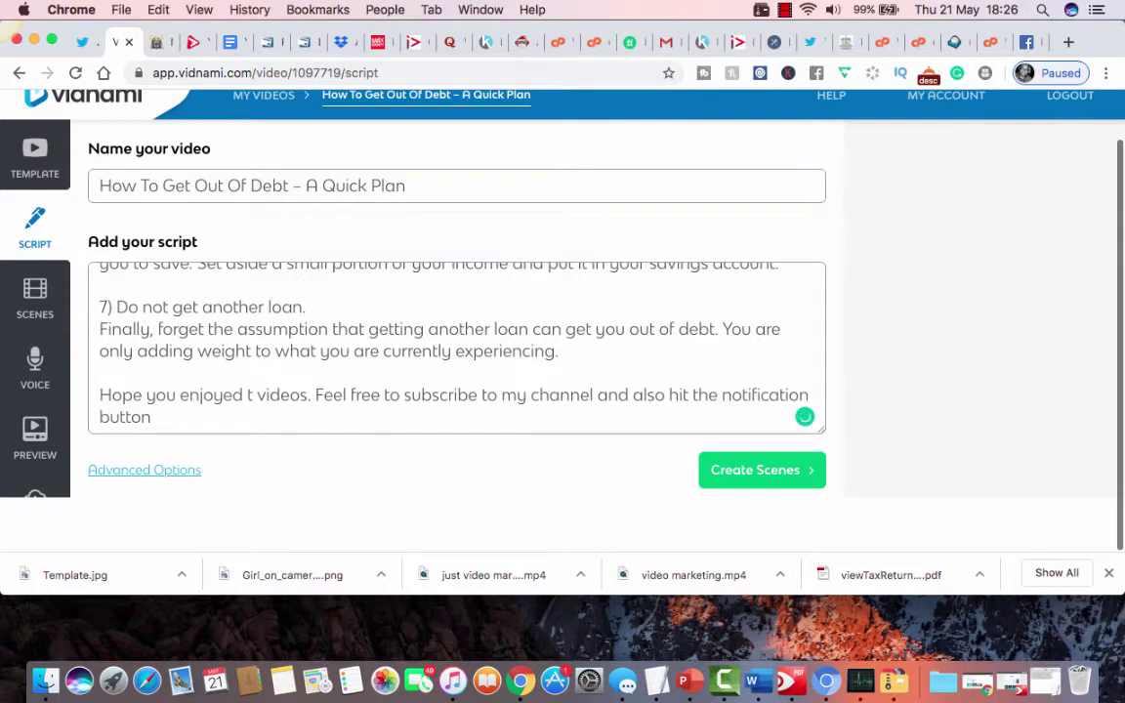
text(his)
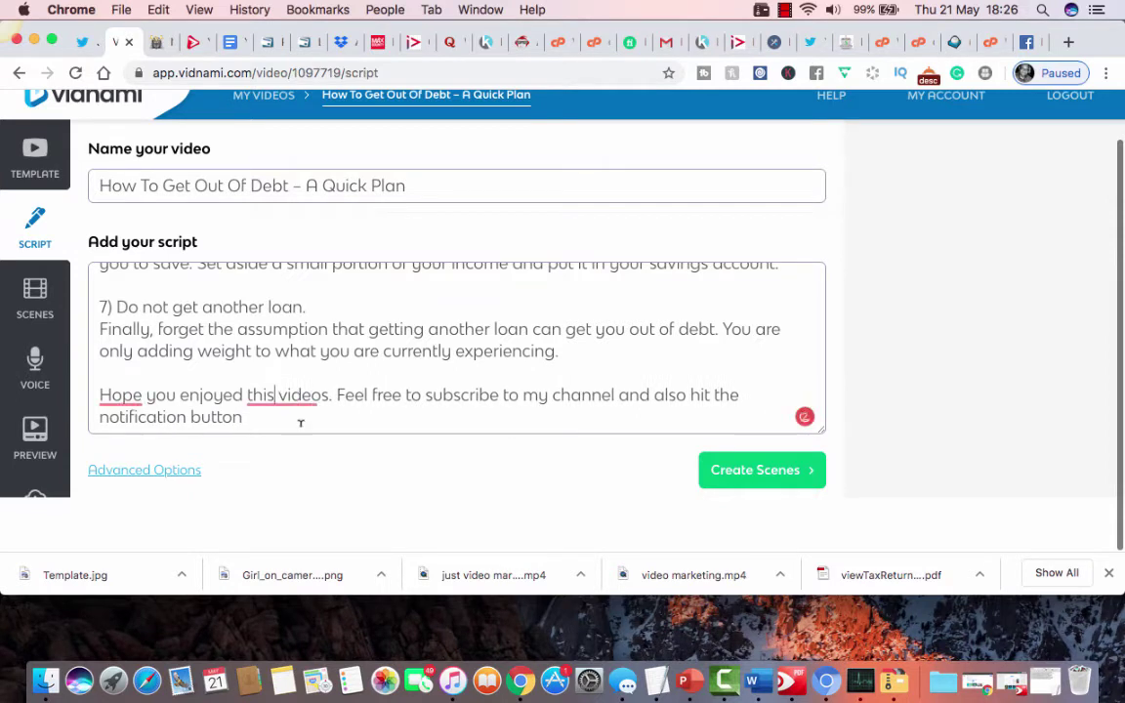
mouse_move(99, 392)
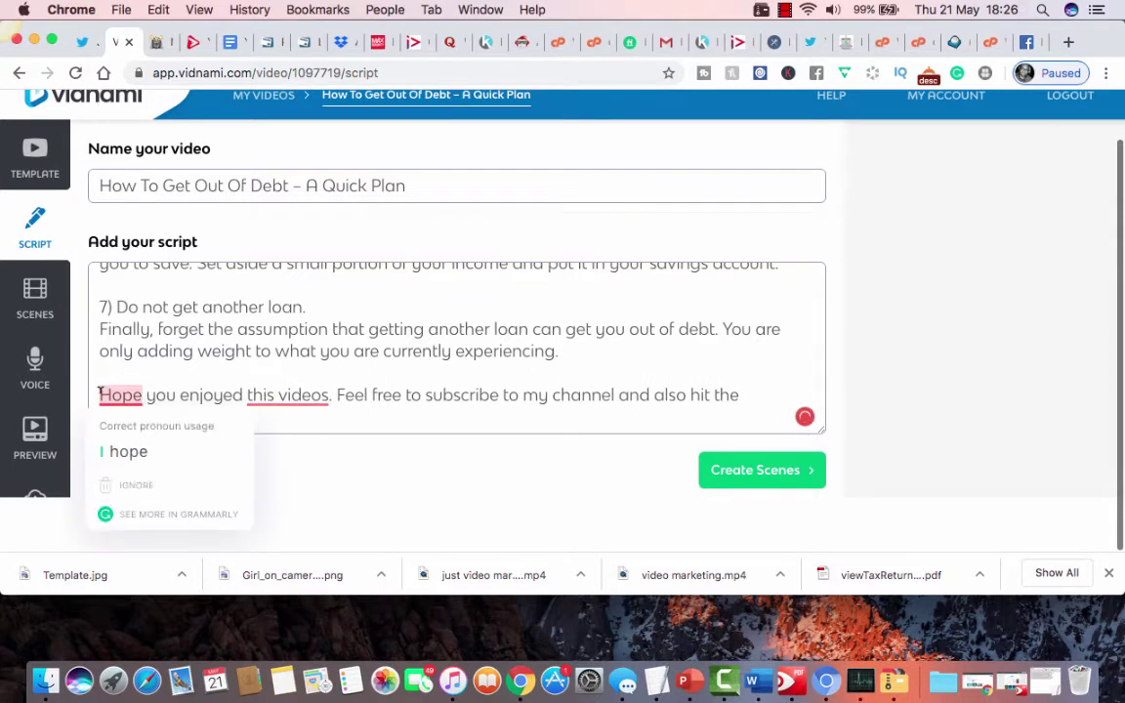
click(112, 451)
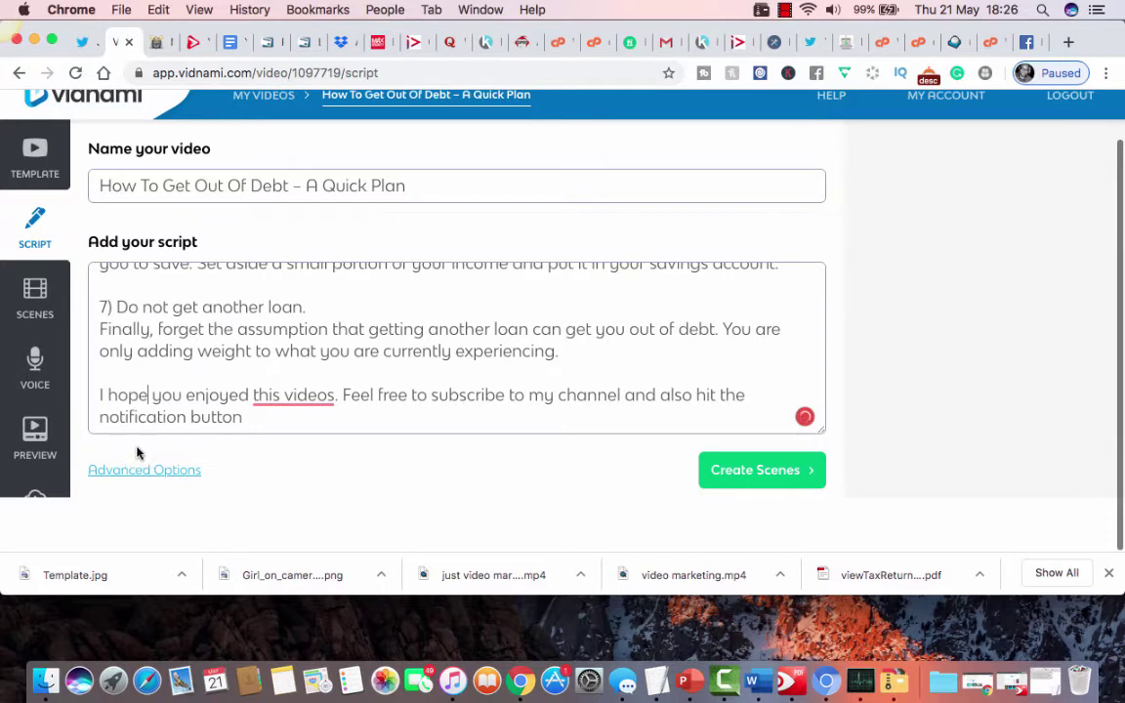
Change "videos" to "video" in the script's closing line and append "so I can notify you when I upload more video content."
click(336, 394)
key(BackSpace)
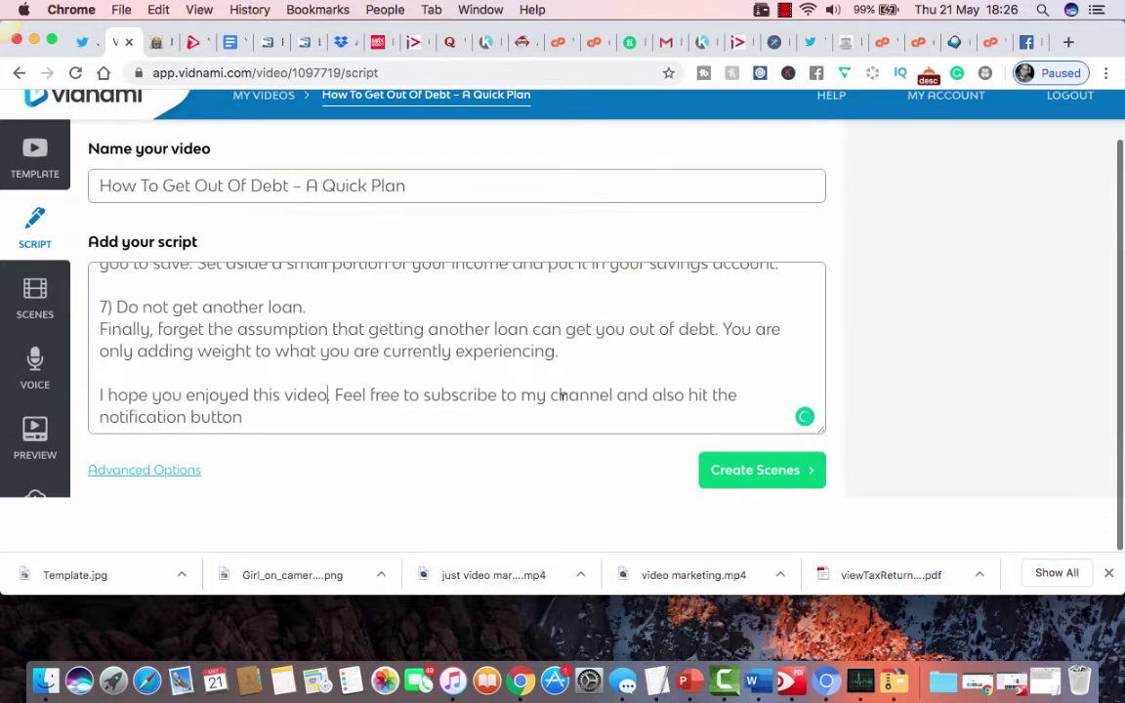
click(296, 412)
text(so I can notify)
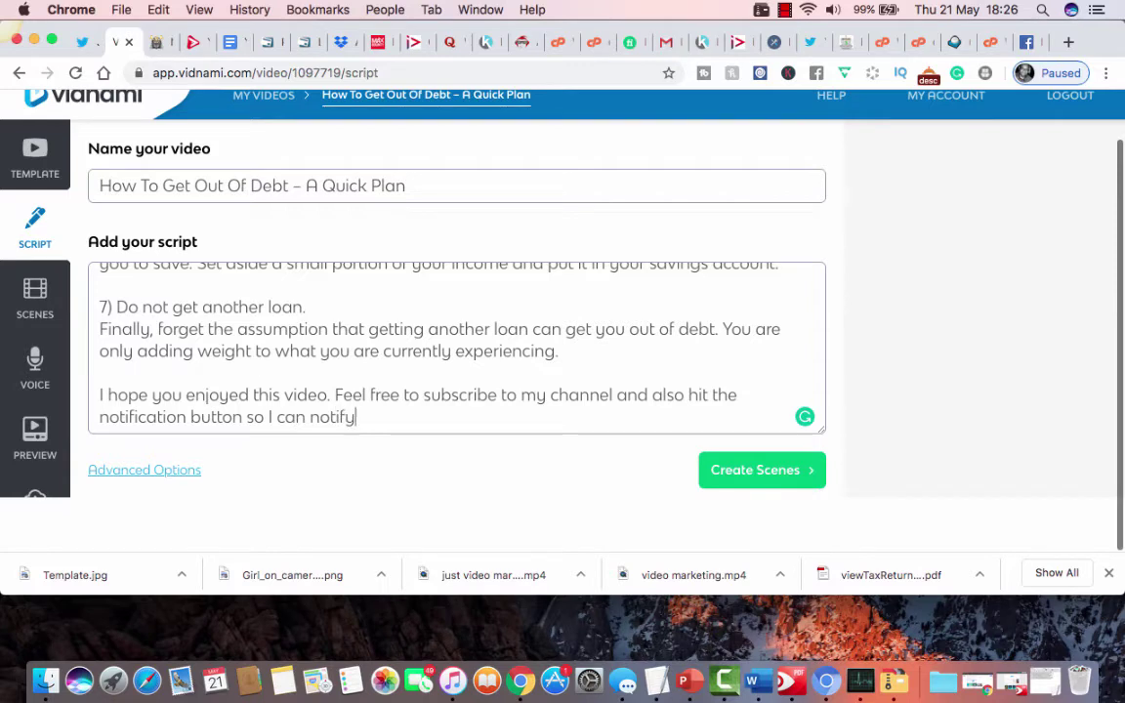
text( you when I )
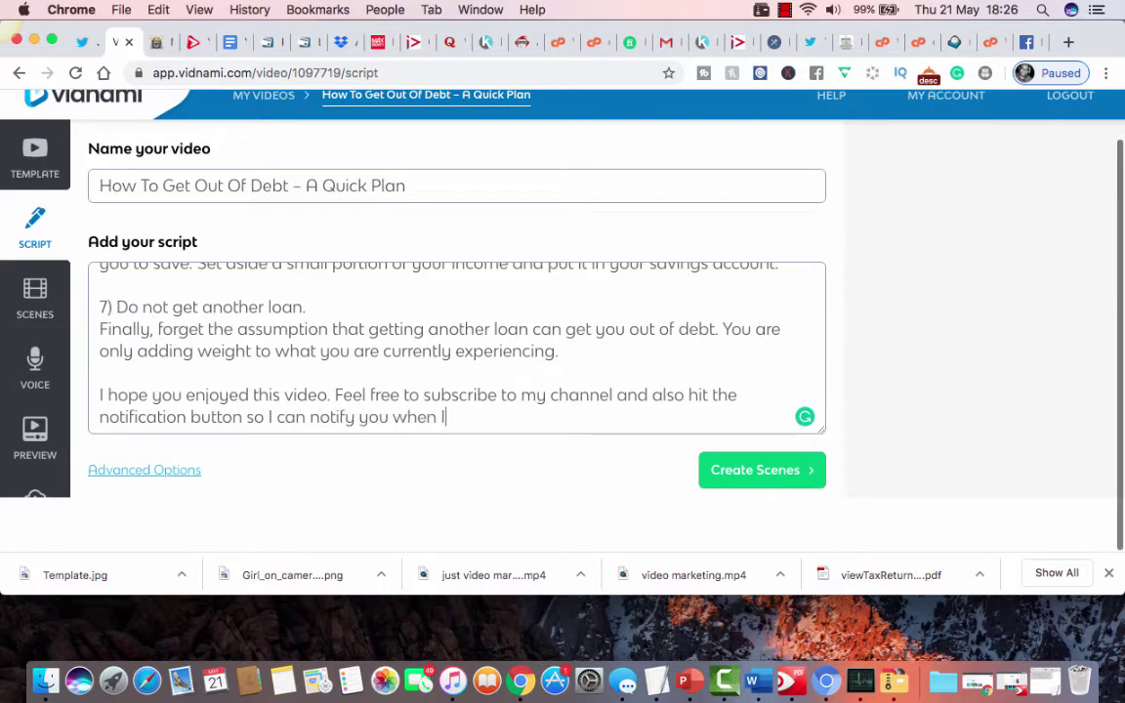
text(upload more video content.)
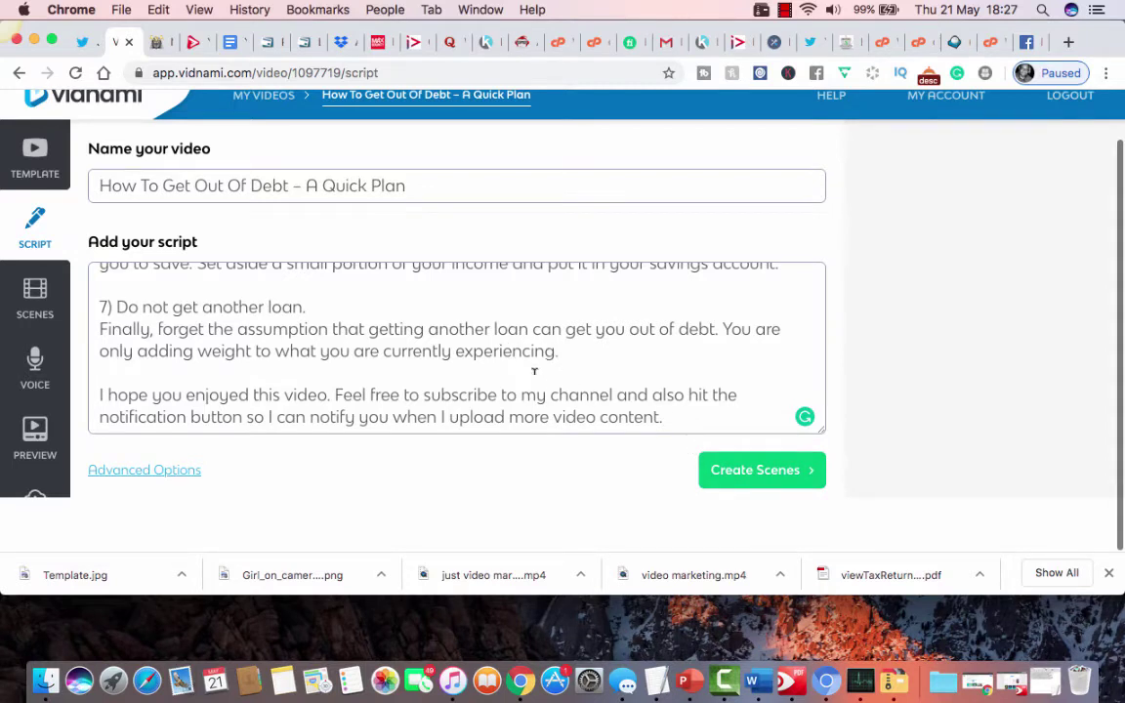
Create the scenes from the script and browse the uploaded clips and images available for scene 1
click(739, 470)
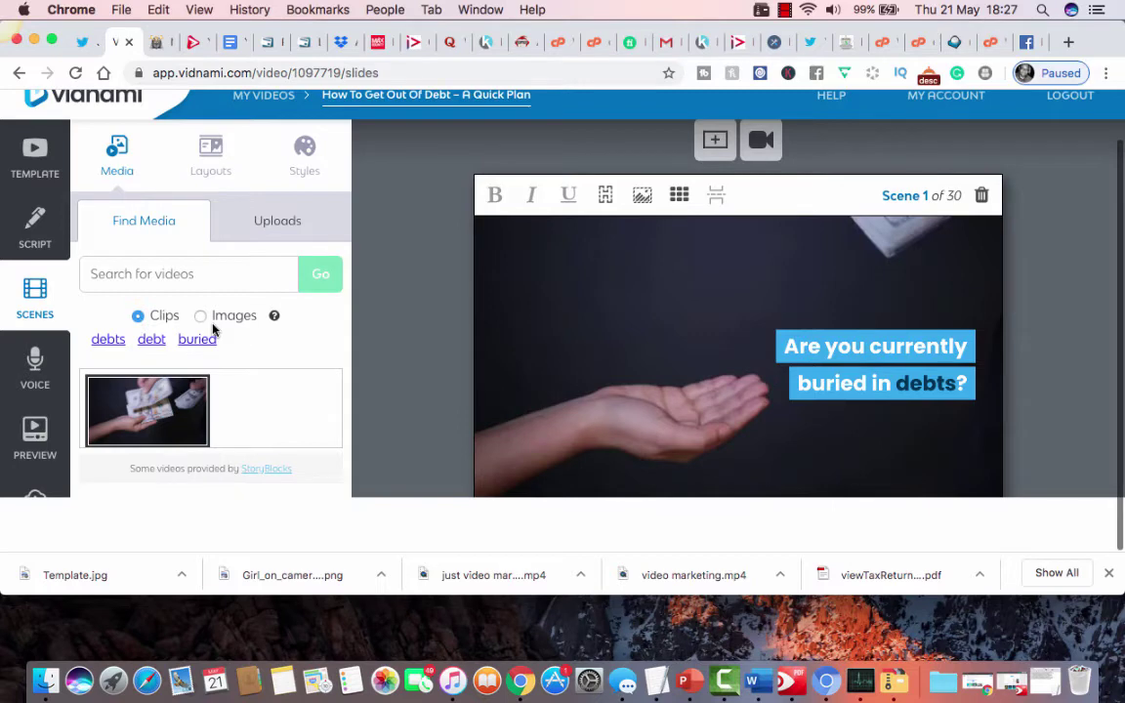
click(277, 223)
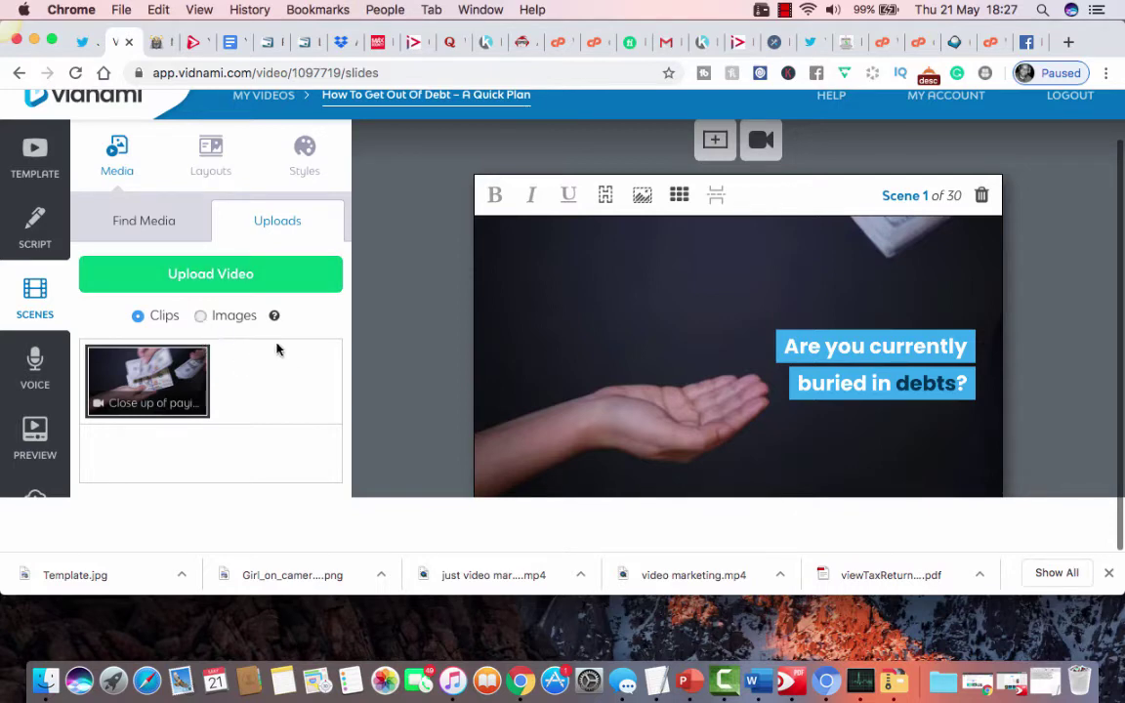
click(201, 315)
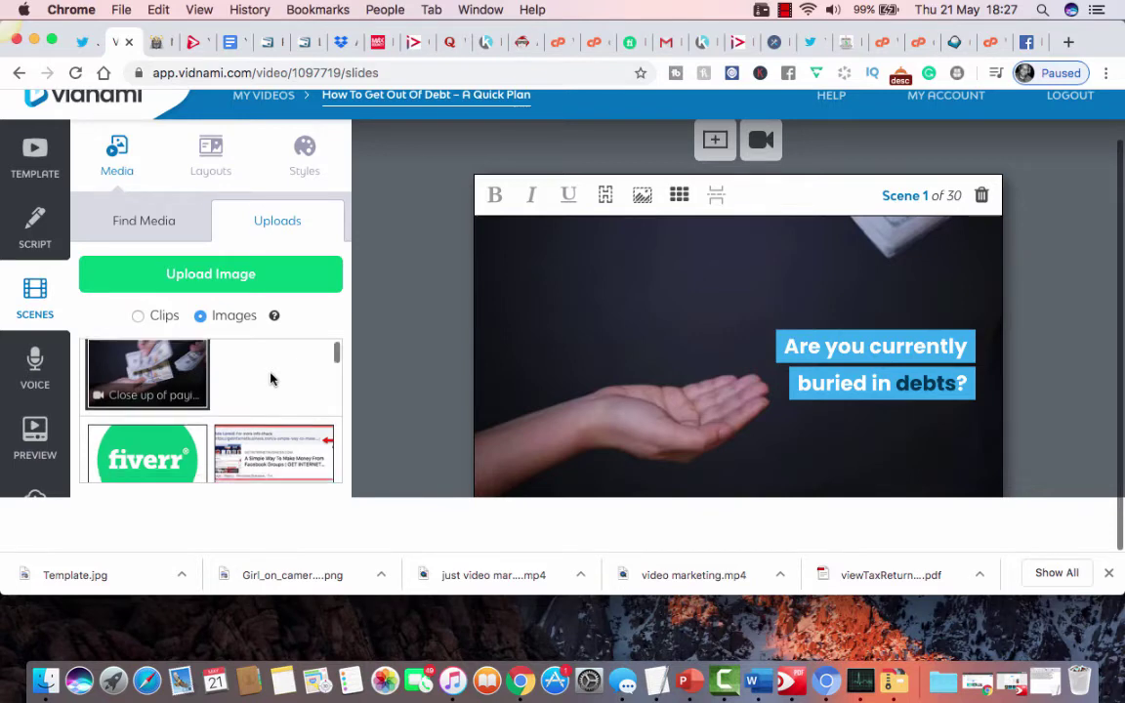
scroll(271, 379, down, 3)
scroll(273, 380, up, 3)
scroll(272, 380, down, 10)
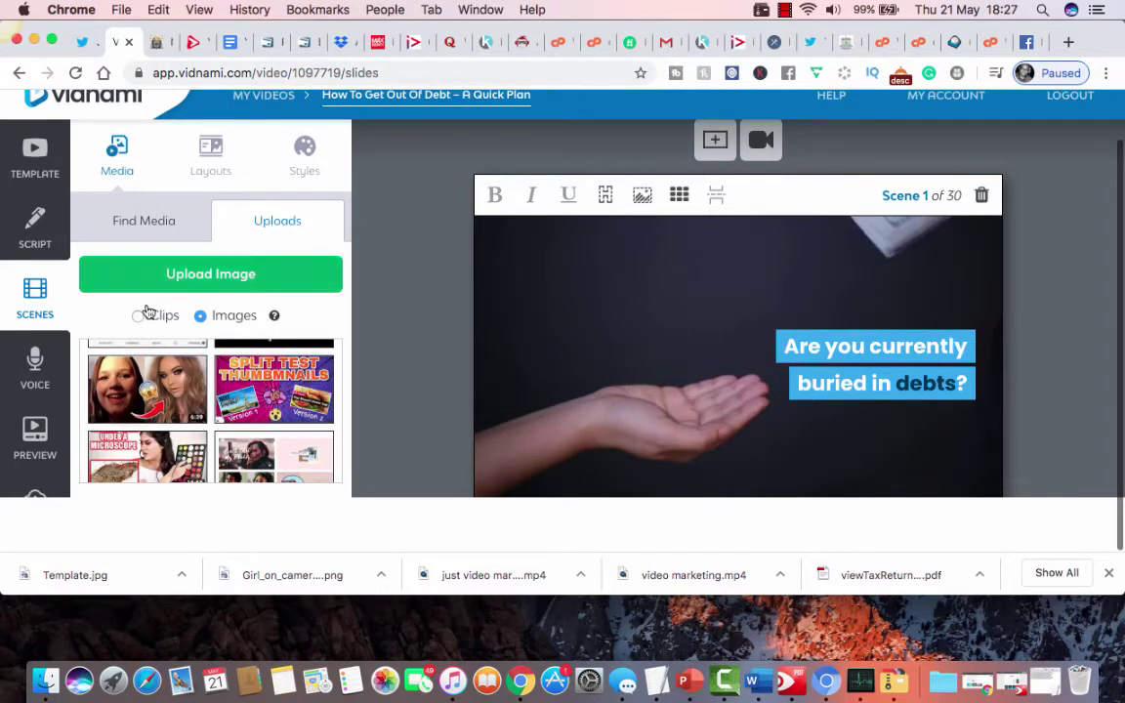
Return to the suggested media clips and review the generated scenes from the first one through to the end
click(146, 222)
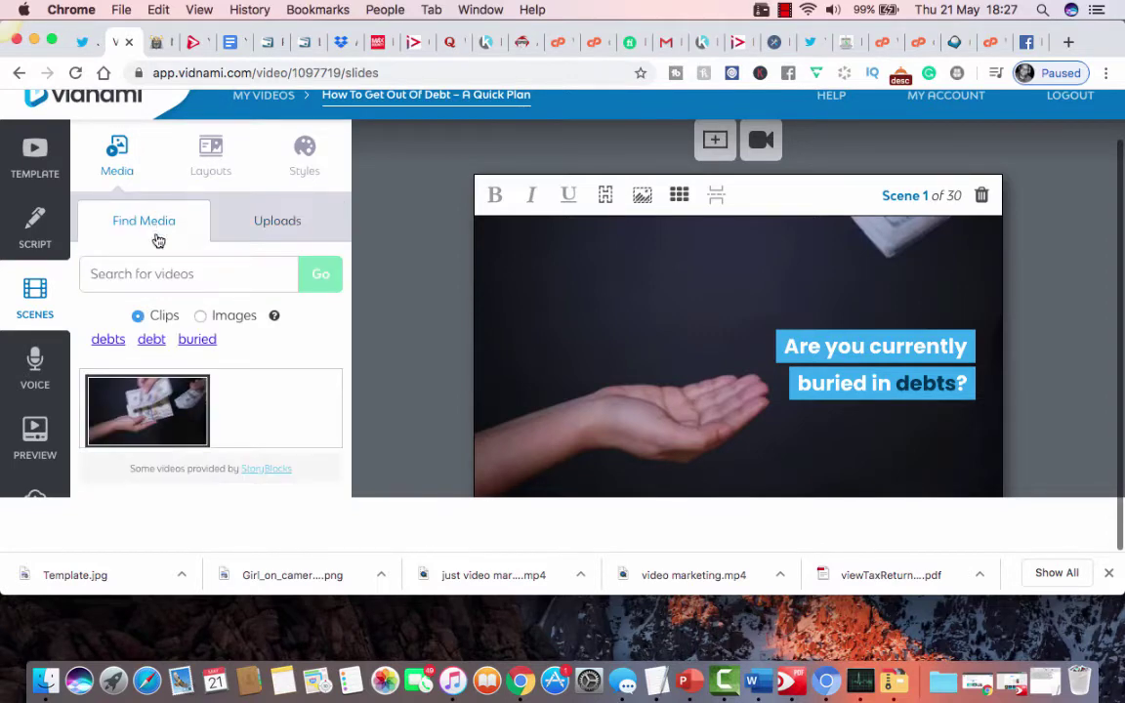
scroll(272, 417, down, 1)
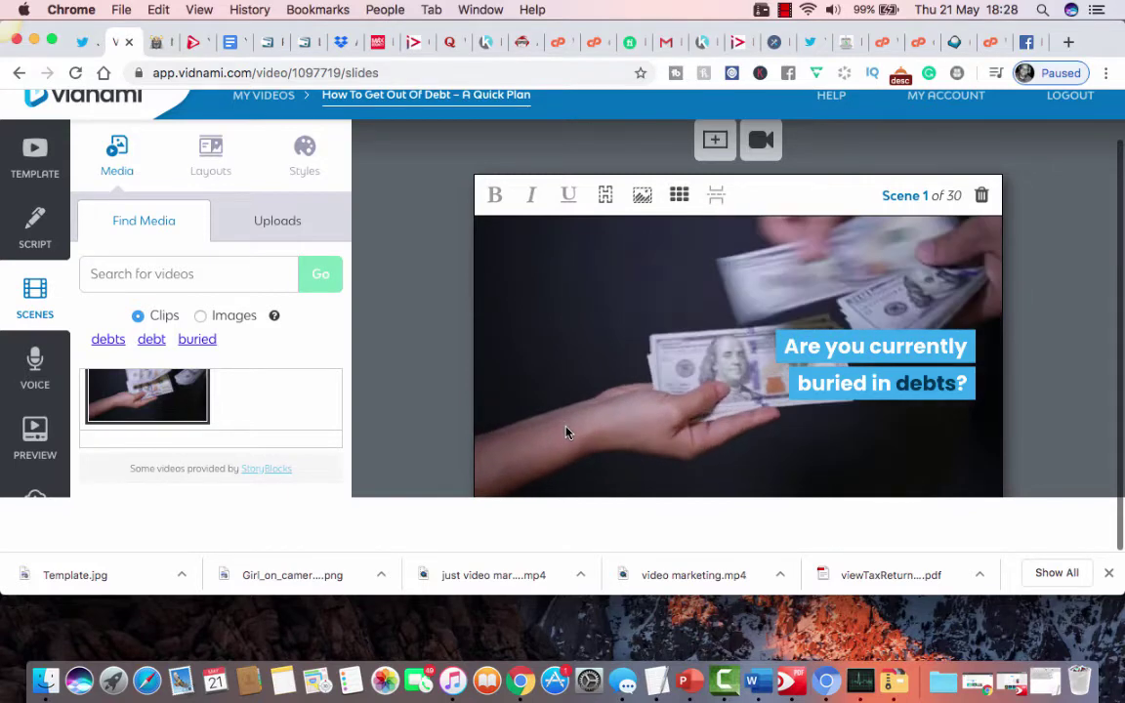
scroll(498, 415, down, 3)
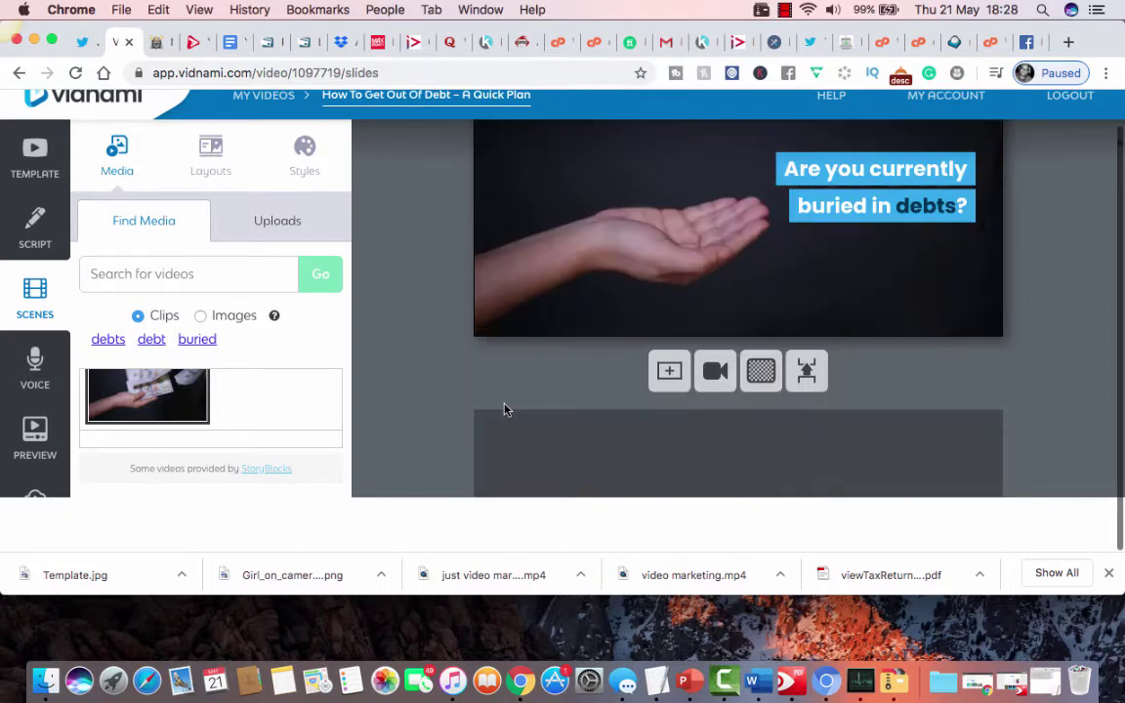
scroll(505, 409, down, 2)
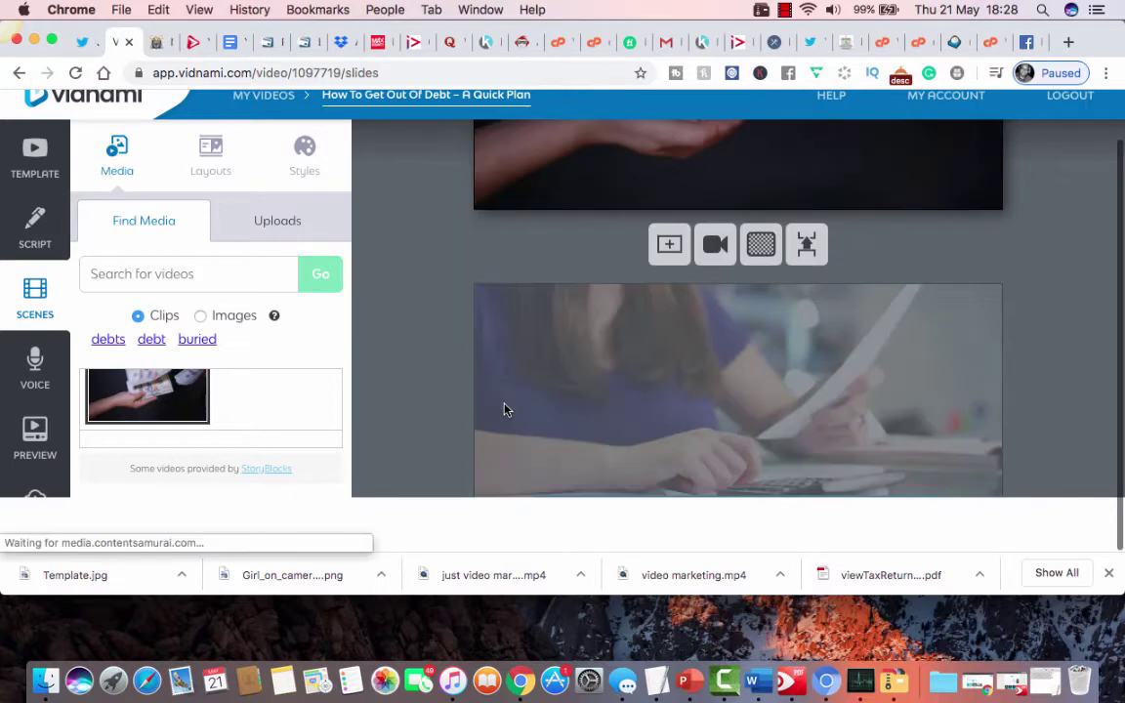
scroll(505, 409, down, 3)
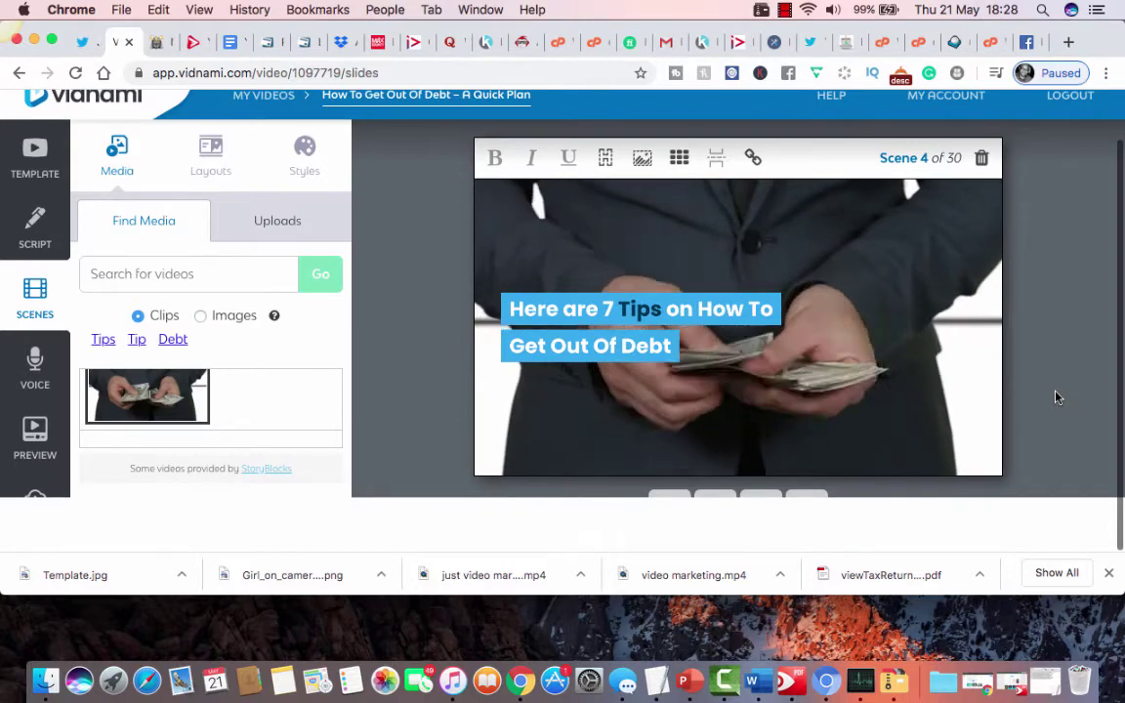
scroll(1054, 396, down, 3)
scroll(1055, 396, down, 6)
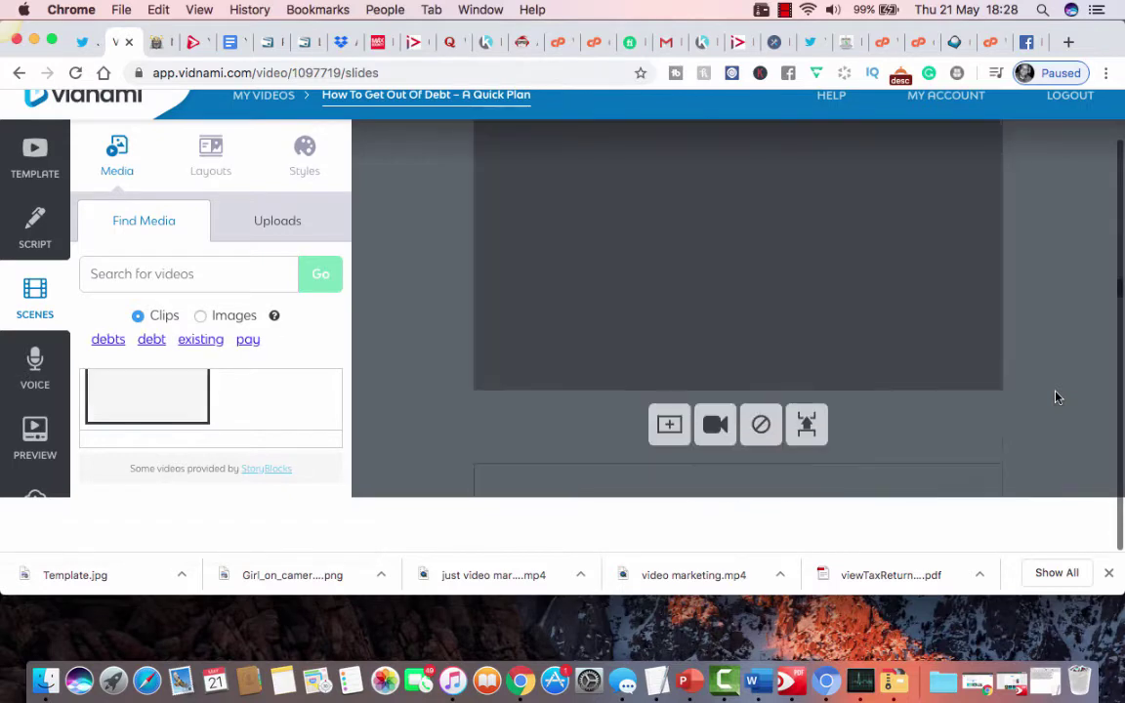
scroll(1054, 396, down, 1)
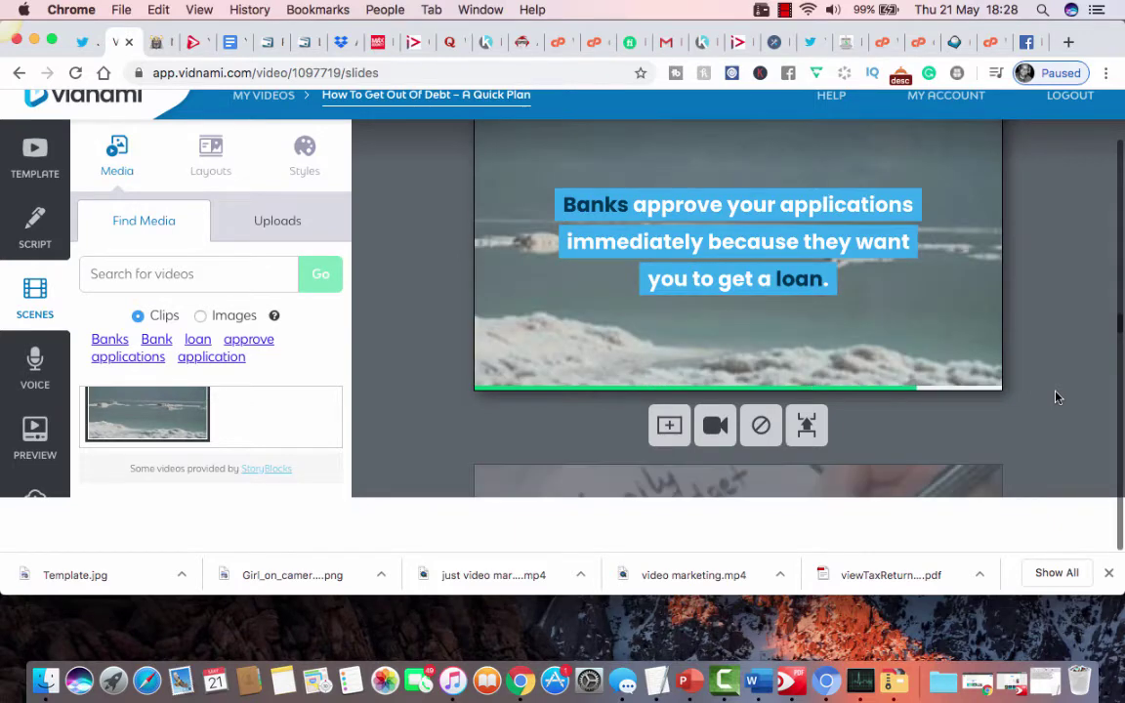
scroll(1054, 396, down, 2)
scroll(1054, 397, down, 2)
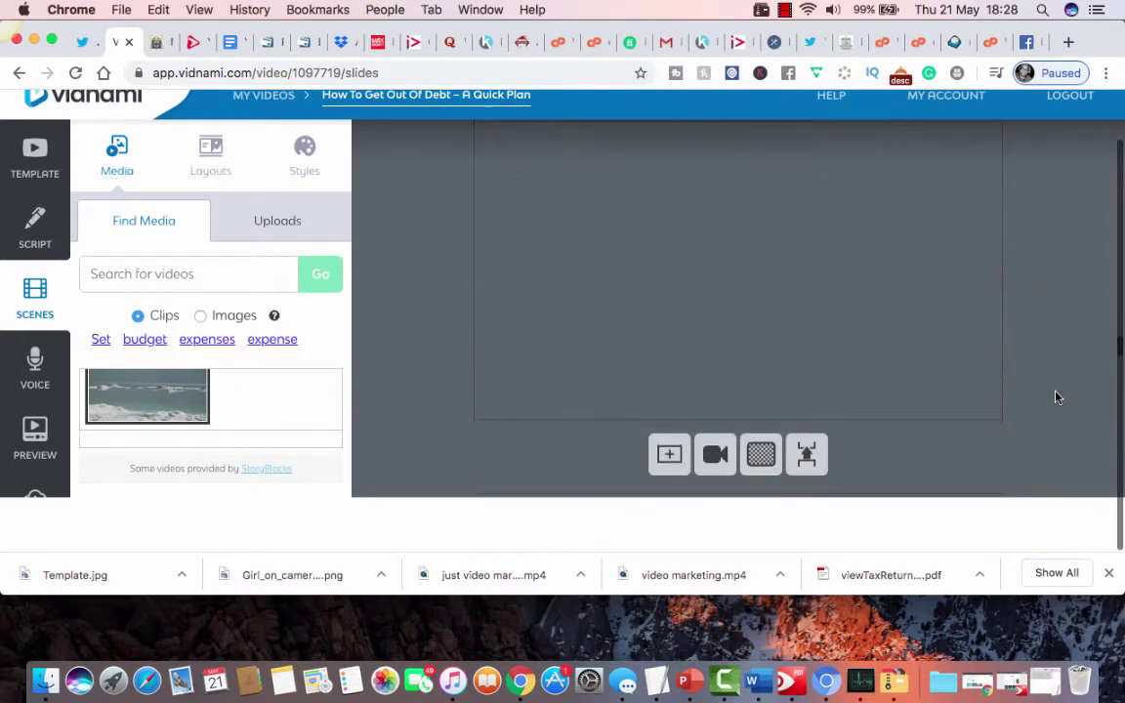
scroll(1055, 396, down, 5)
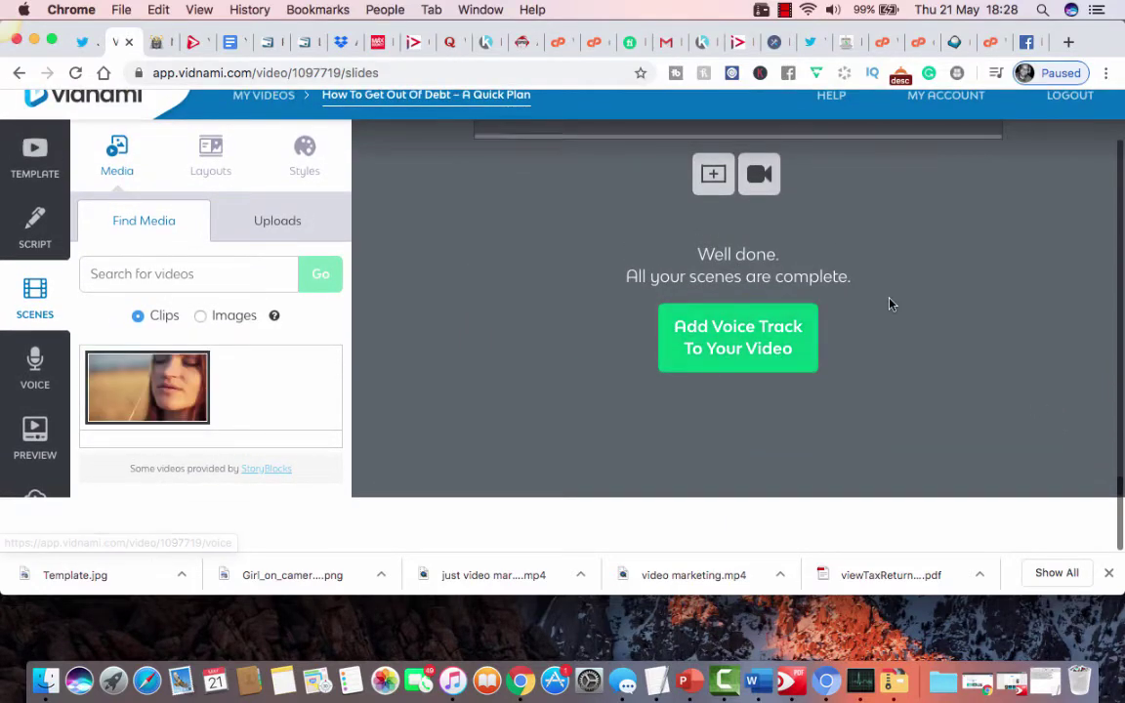
scroll(891, 305, up, 1)
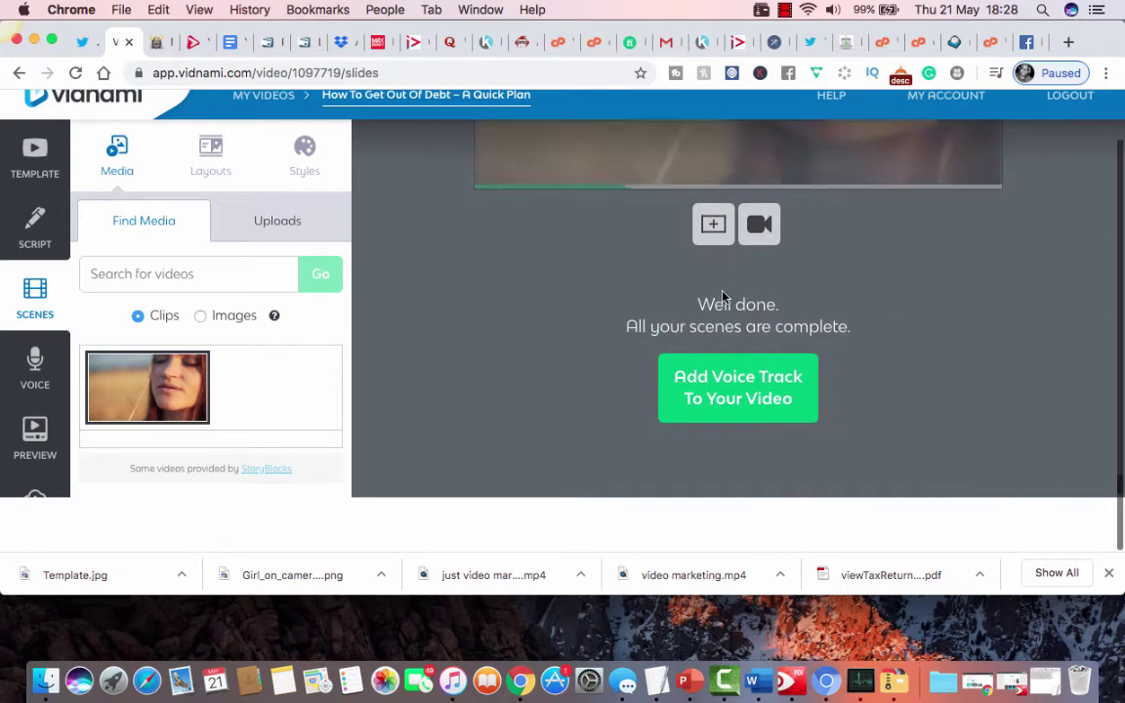
Add an auto-voice track to the video, playing a voice sample and selecting the Oscar voice
click(756, 387)
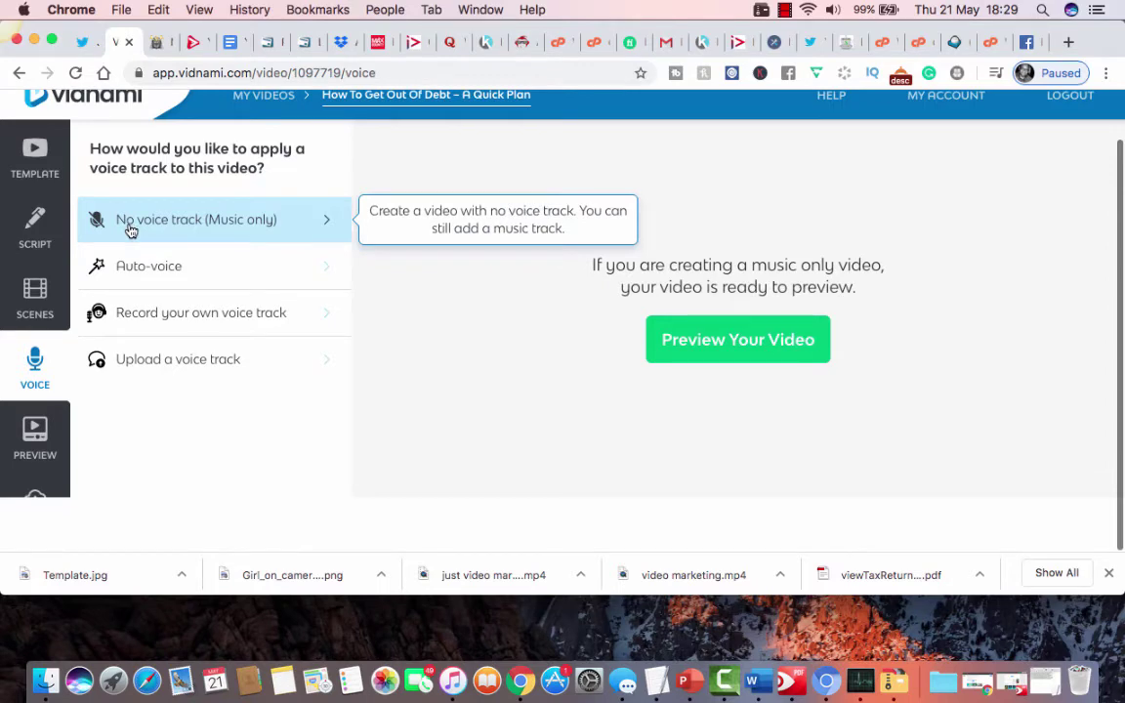
click(168, 275)
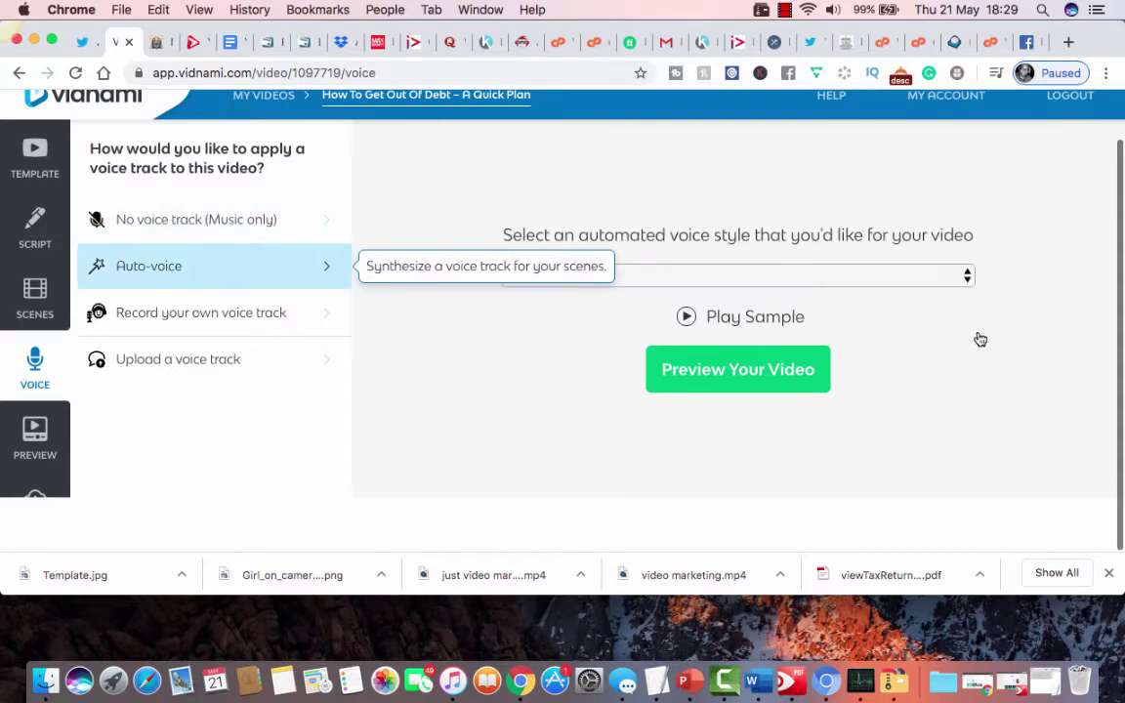
click(630, 277)
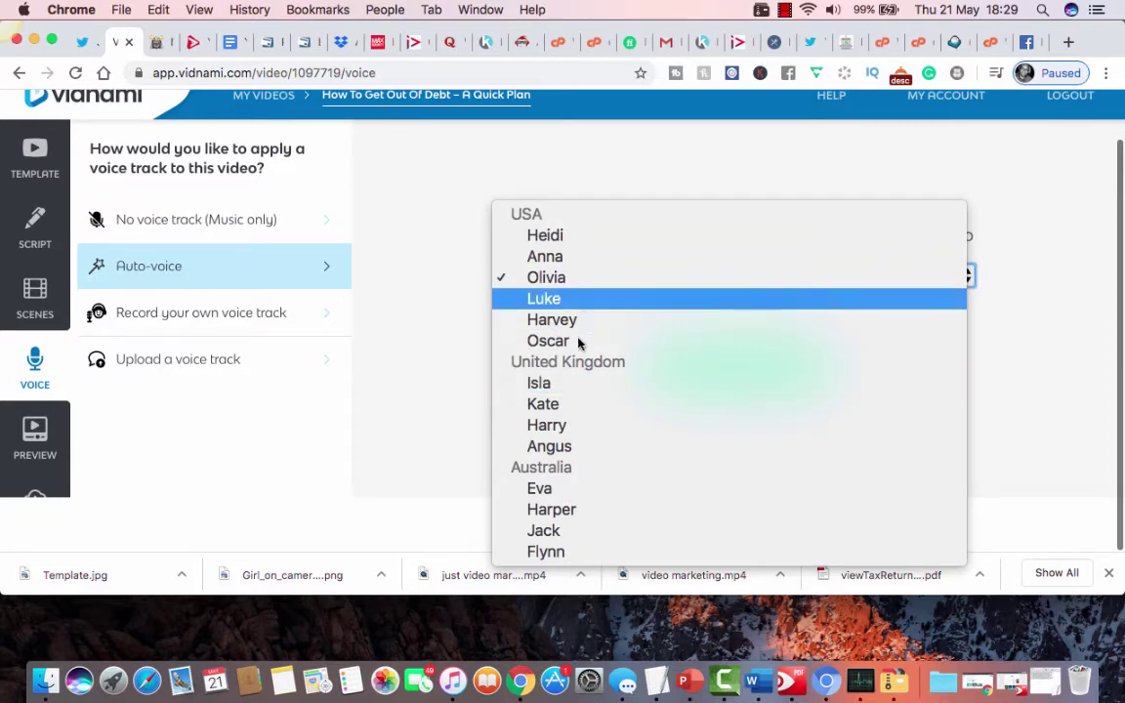
click(703, 374)
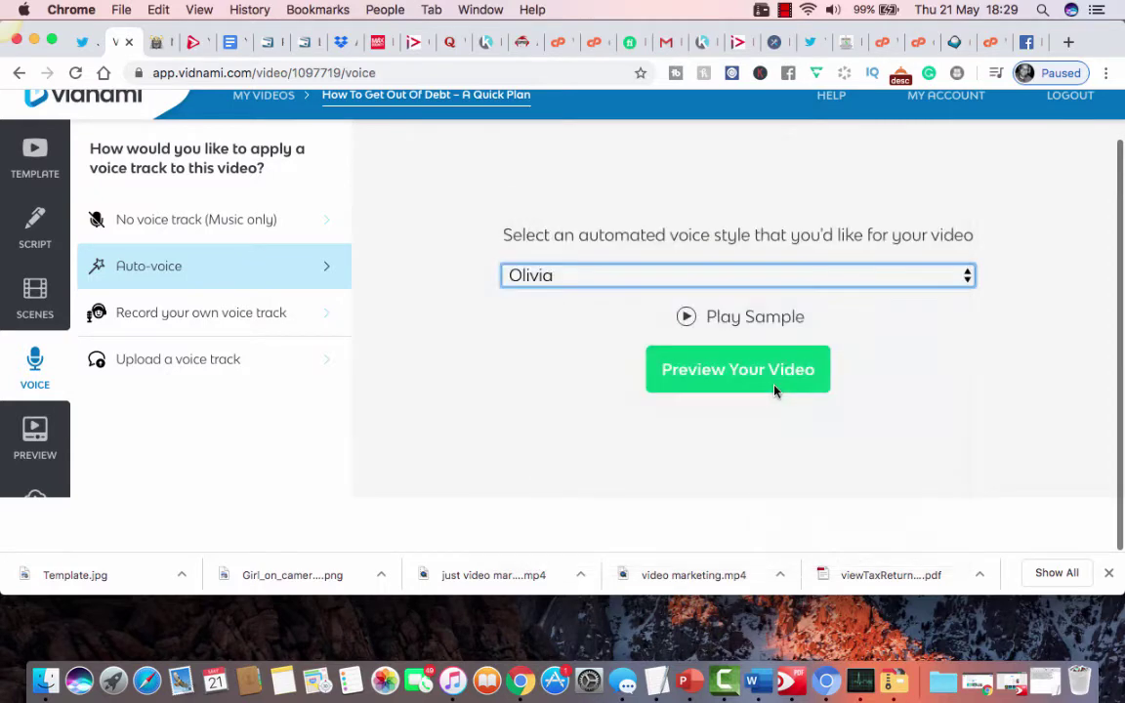
click(686, 316)
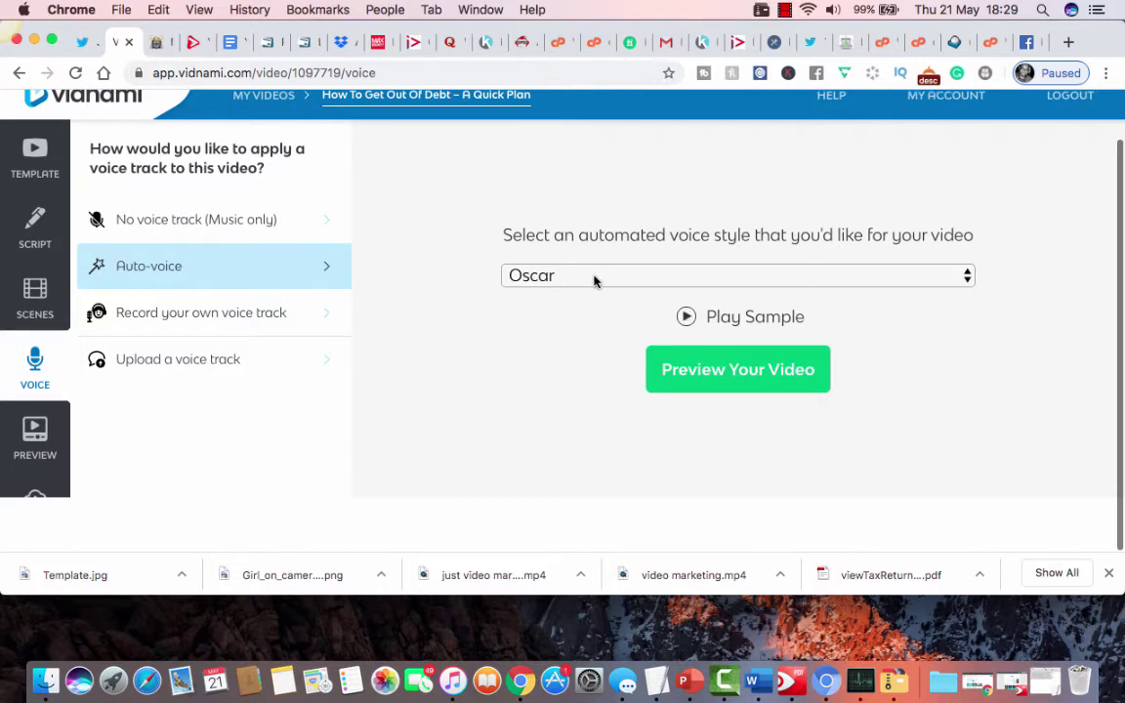
Examine the options to record your own voice track and to upload one, dismissing the microphone request
click(214, 314)
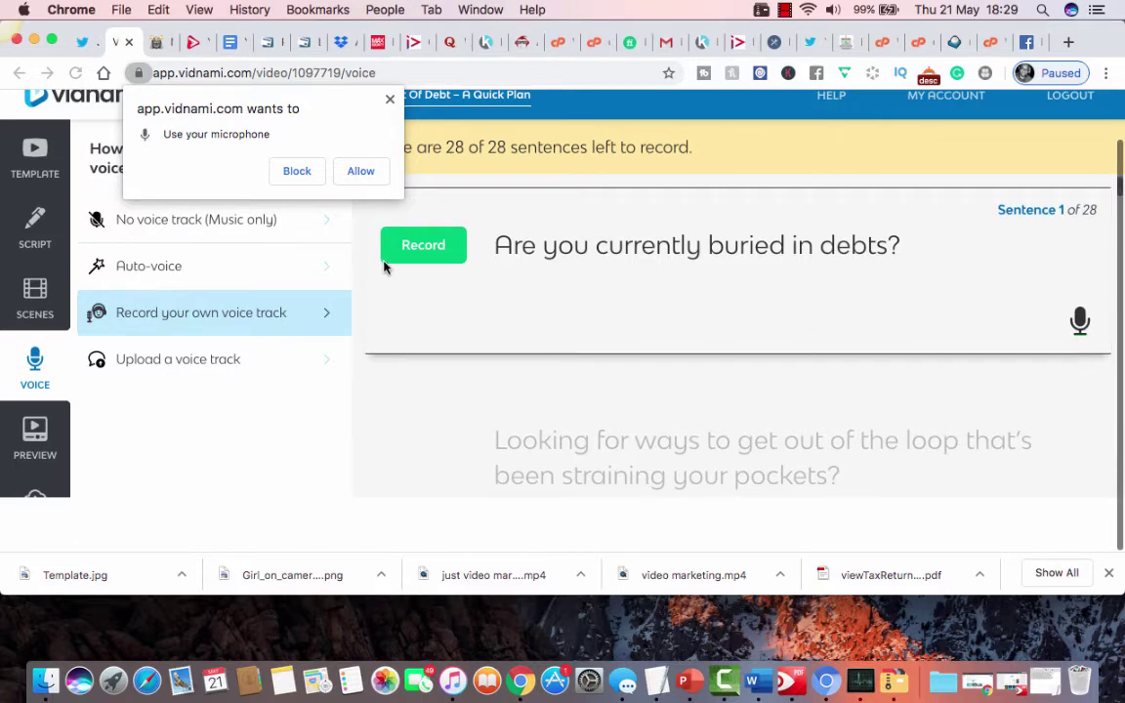
click(389, 100)
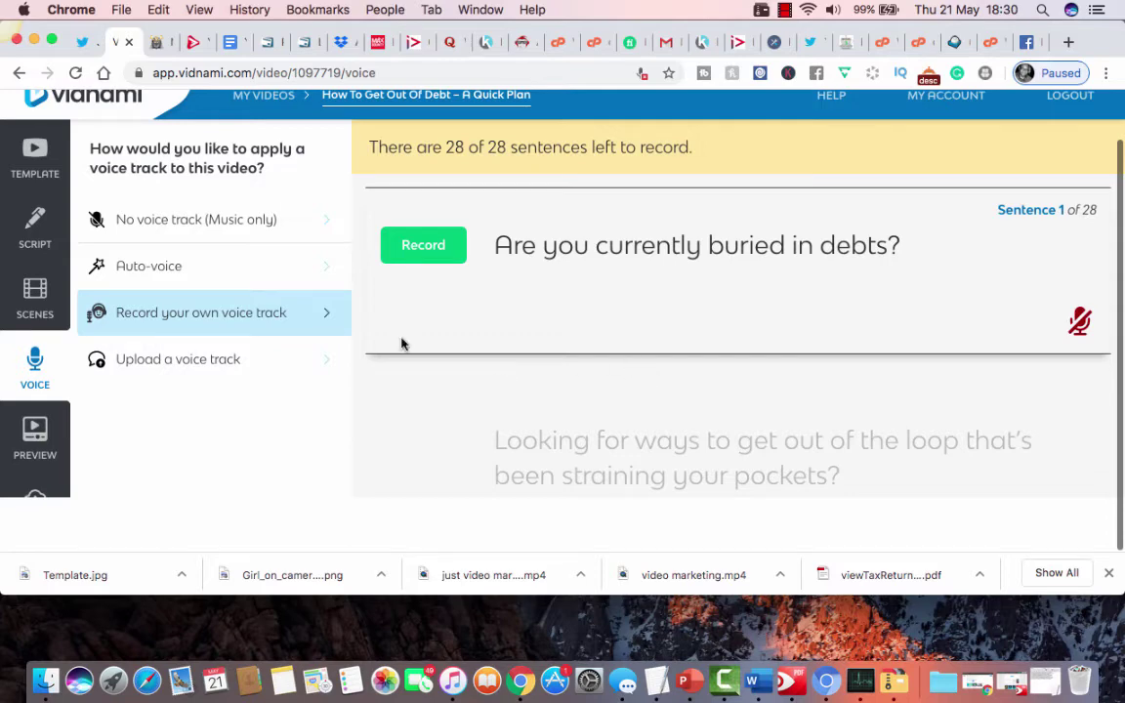
click(249, 374)
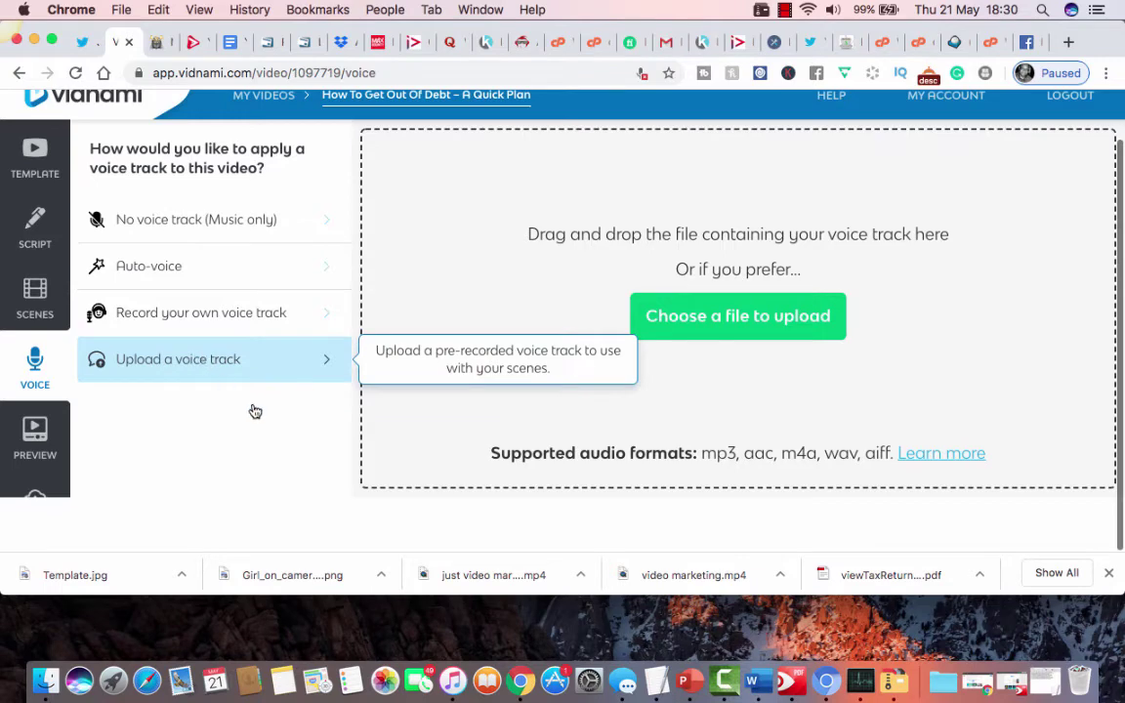
click(185, 312)
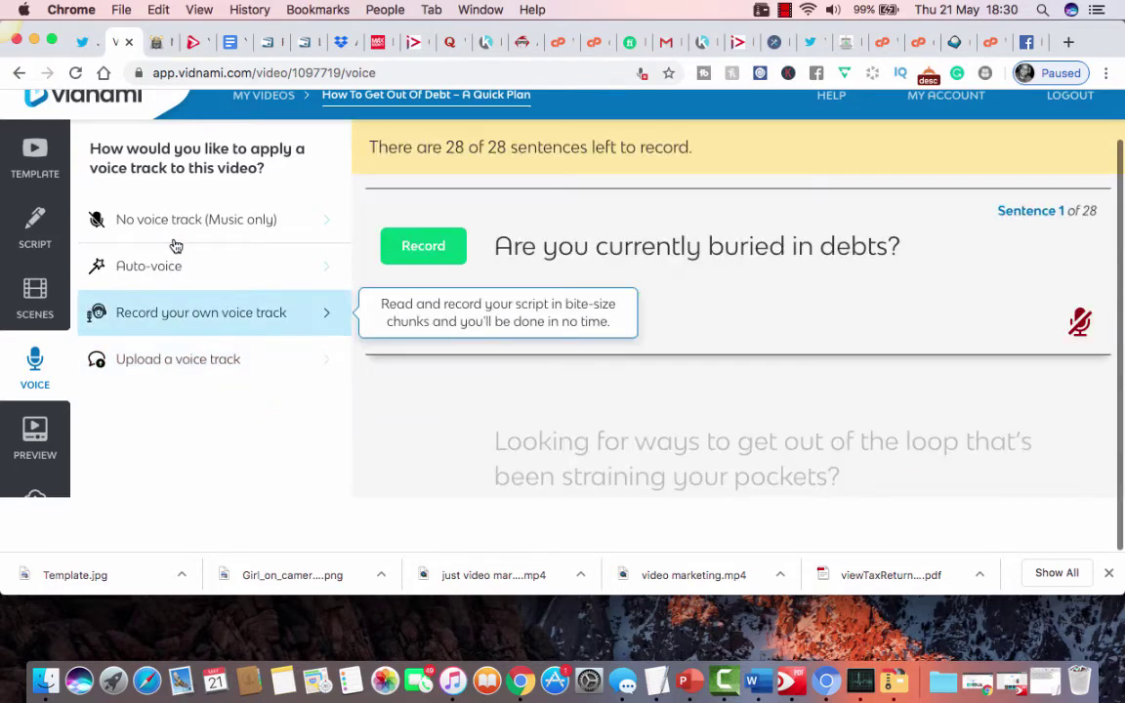
Return to auto-voice with the Oscar voice, preview the video and accept it for final generation
click(182, 266)
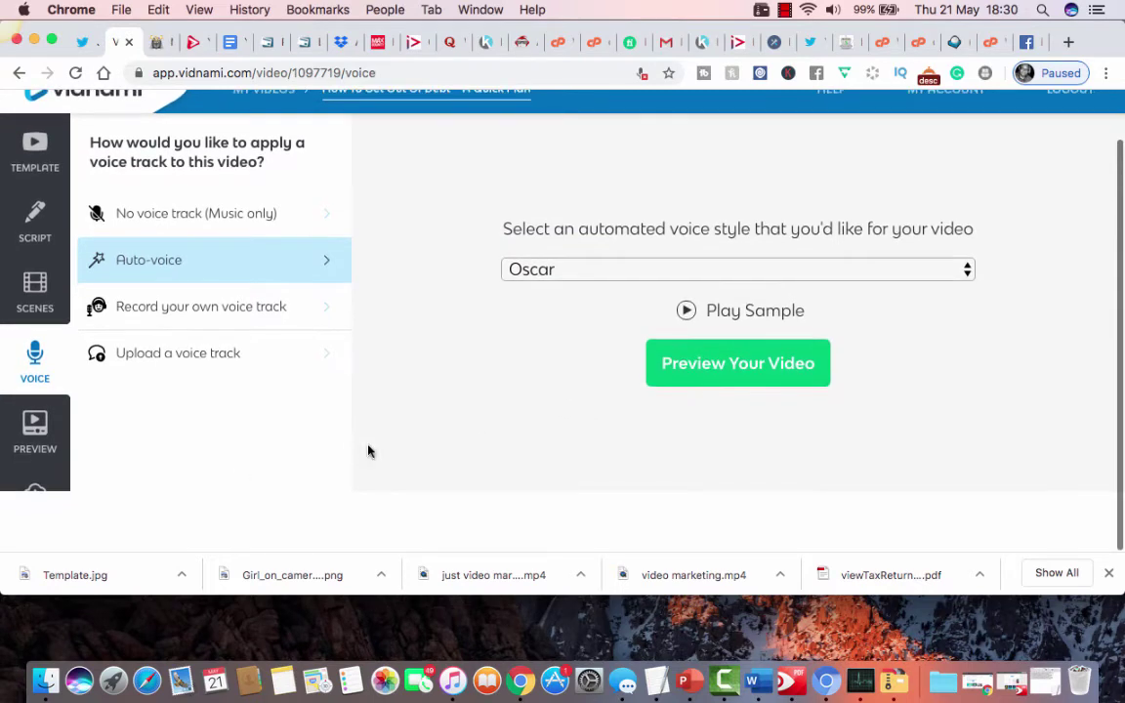
click(724, 390)
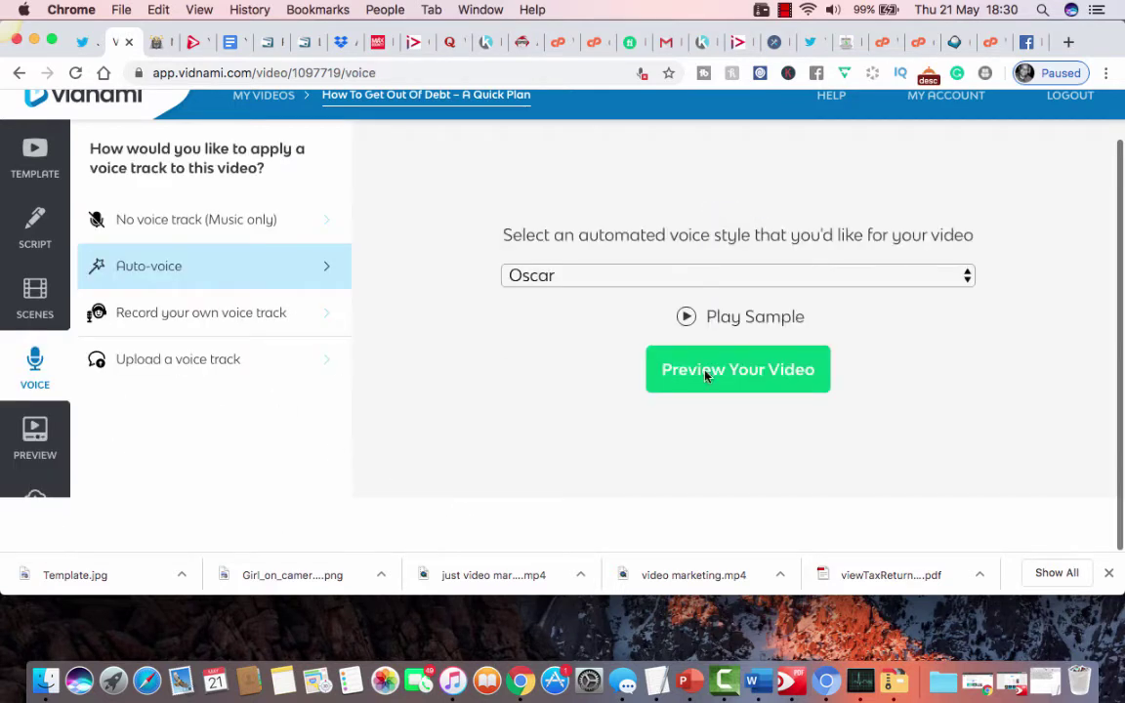
click(705, 374)
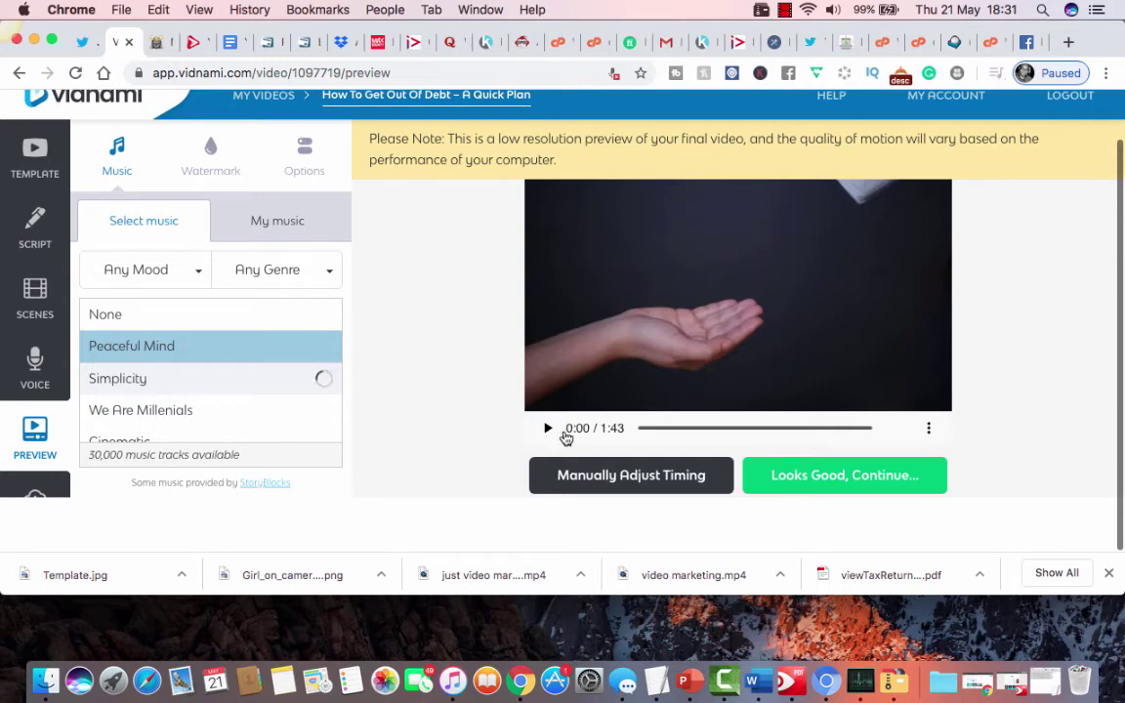
click(822, 478)
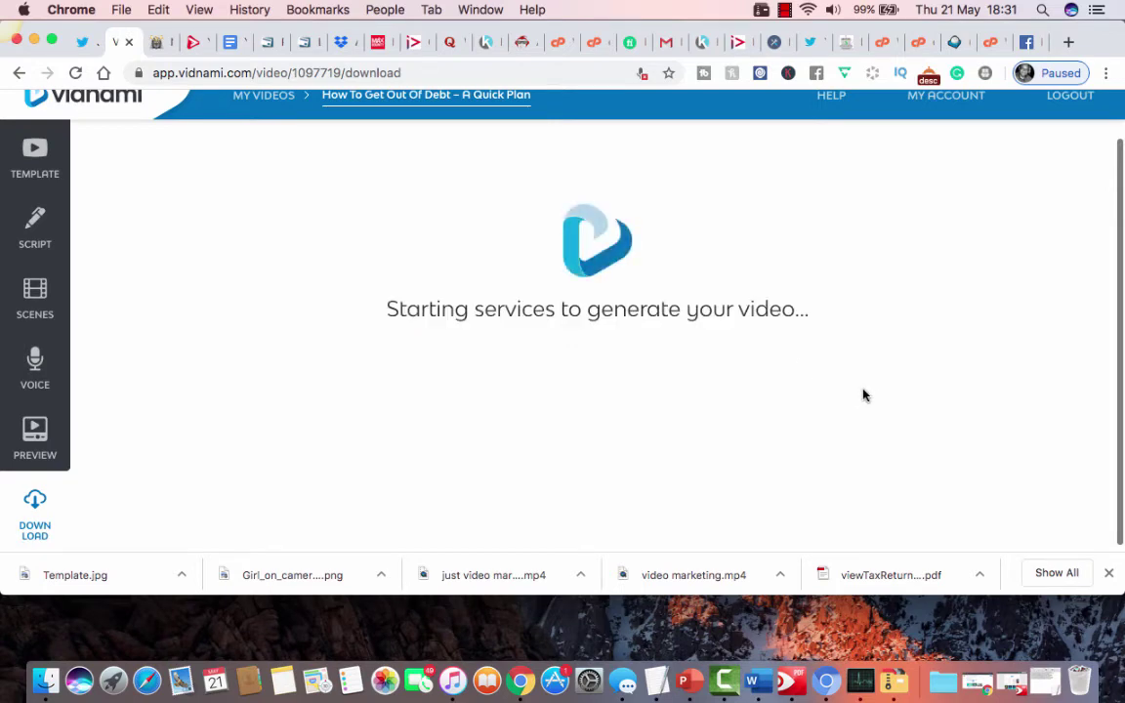
click(785, 12)
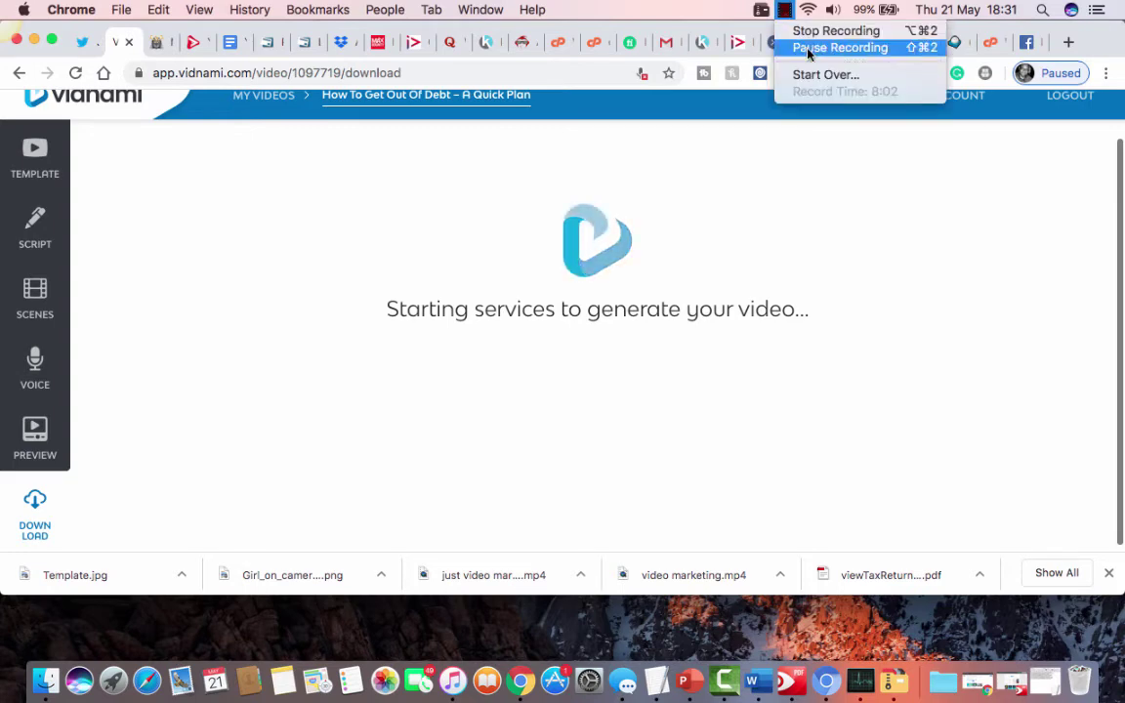
Download the finished video and open how-to-get-out-of-debt-a-quick-plan.mp4 in QuickTime Player
click(594, 294)
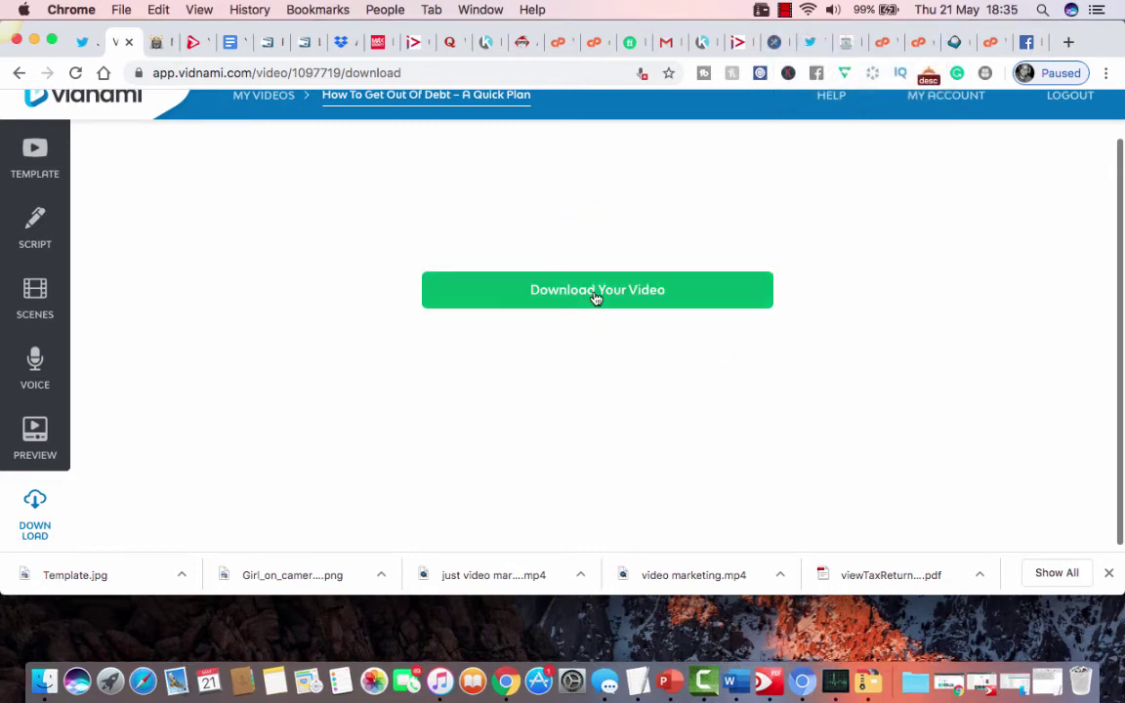
click(594, 296)
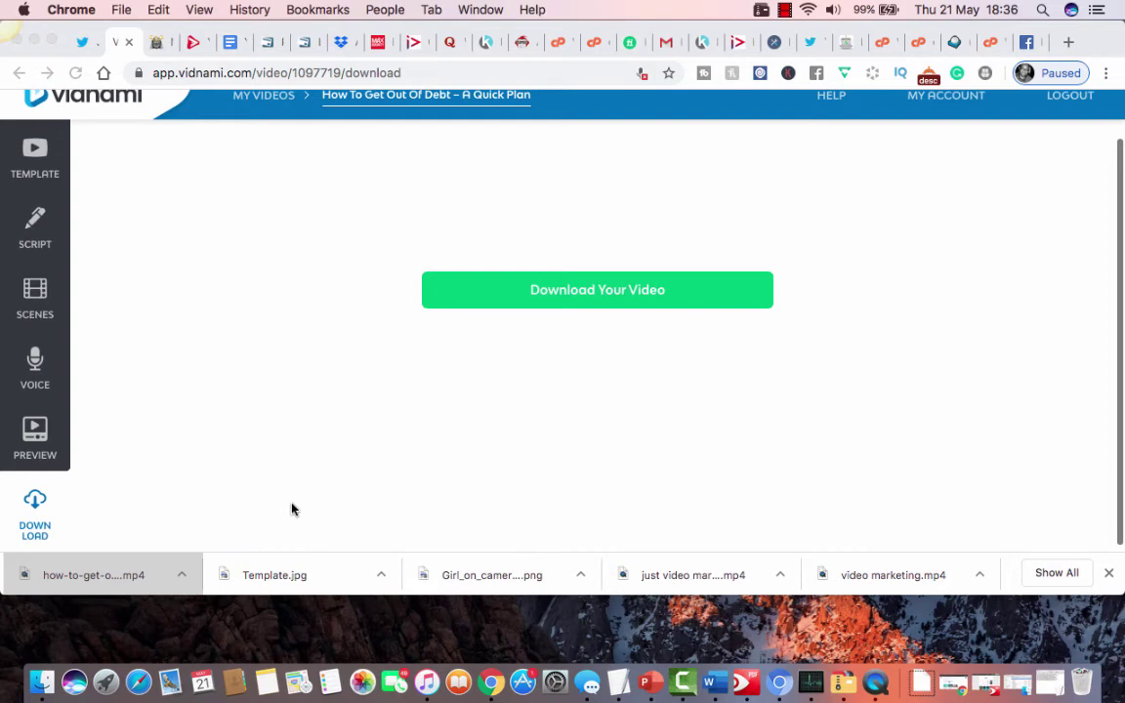
click(125, 577)
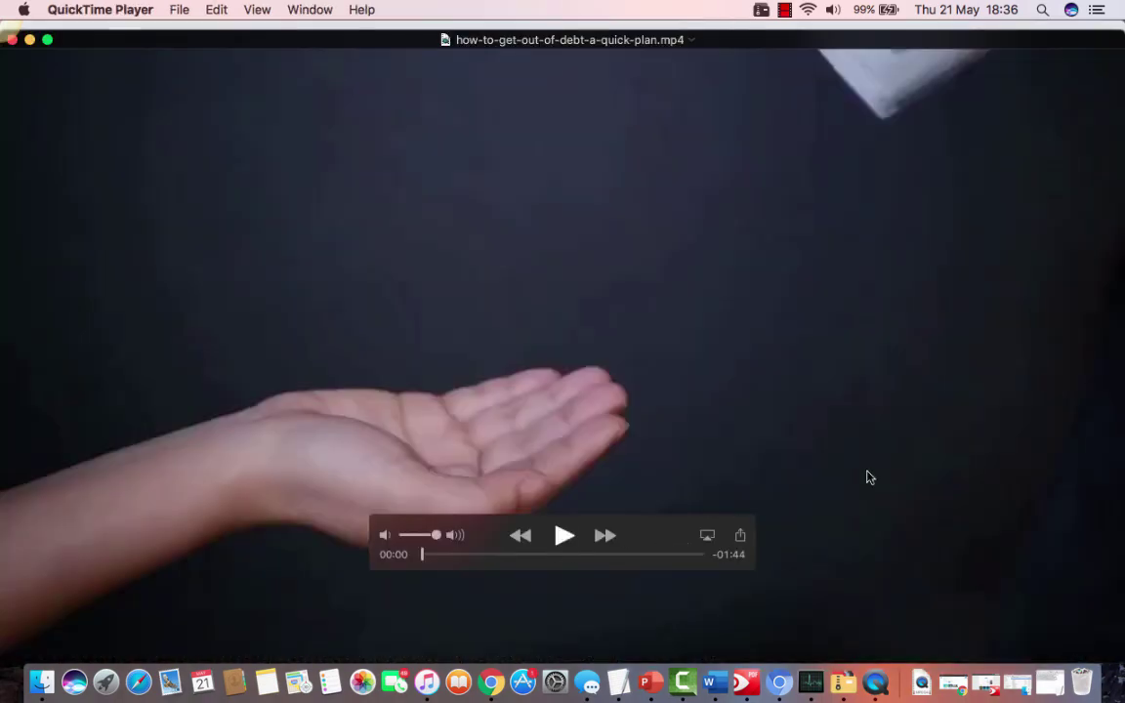
Play the opening of the downloaded video and stop it at the "1) Pay on time." scene
key(space)
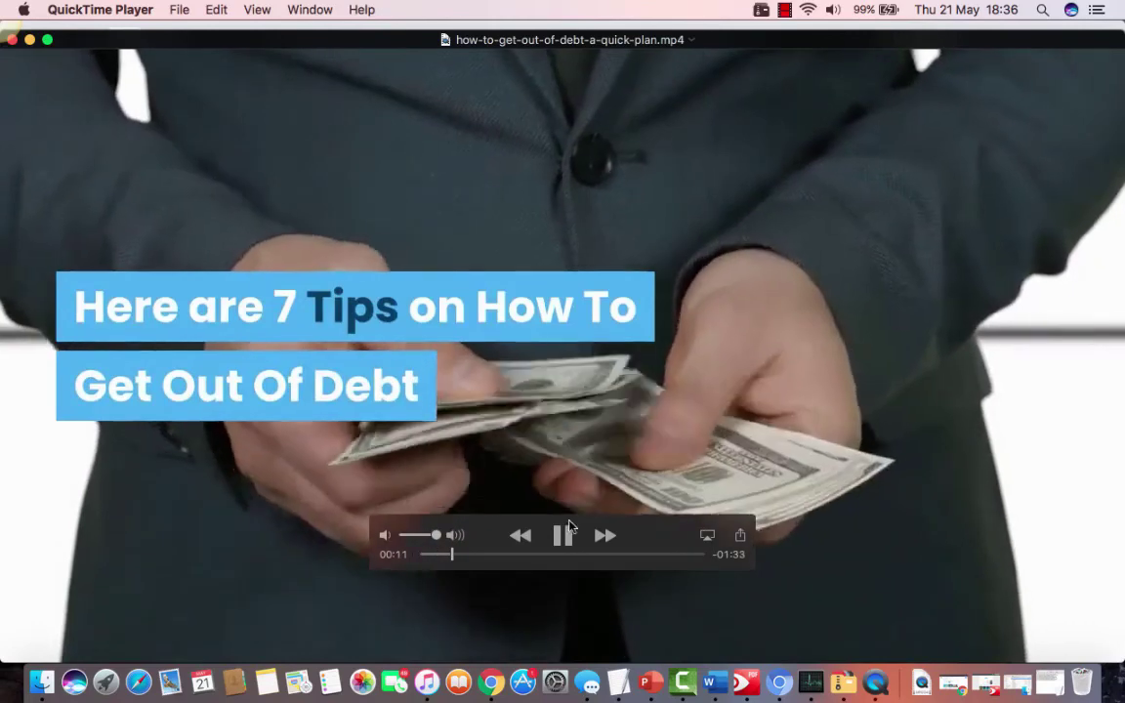
click(604, 534)
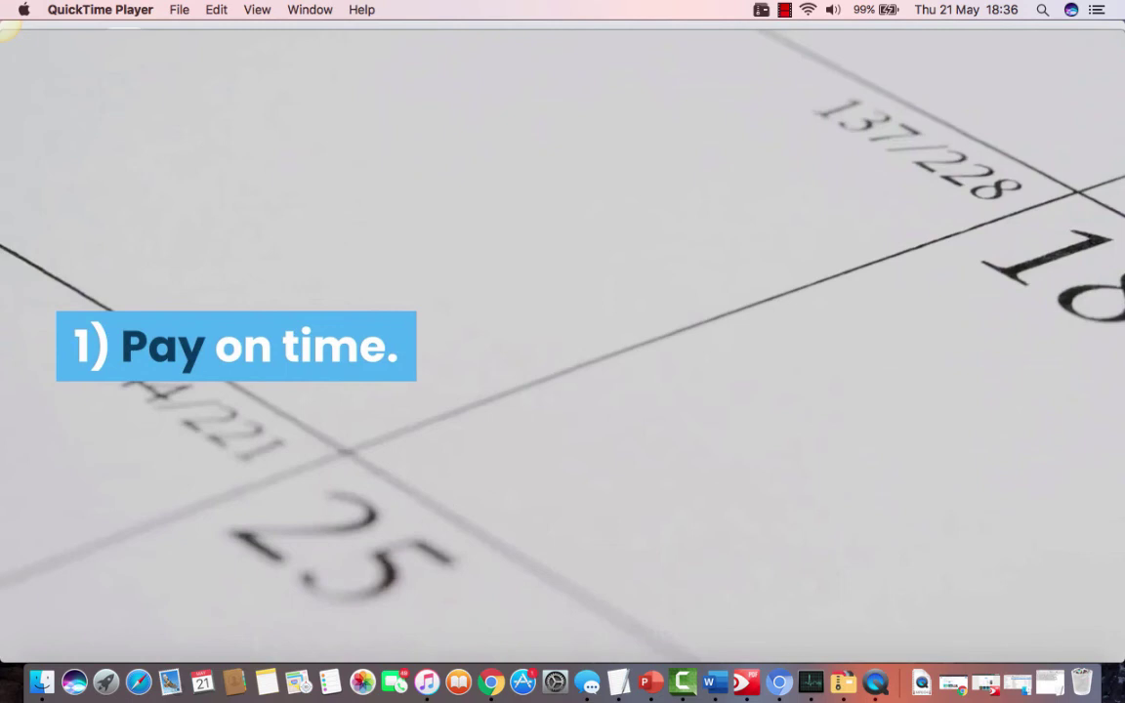
mouse_move(1042, 133)
mouse_move(909, 128)
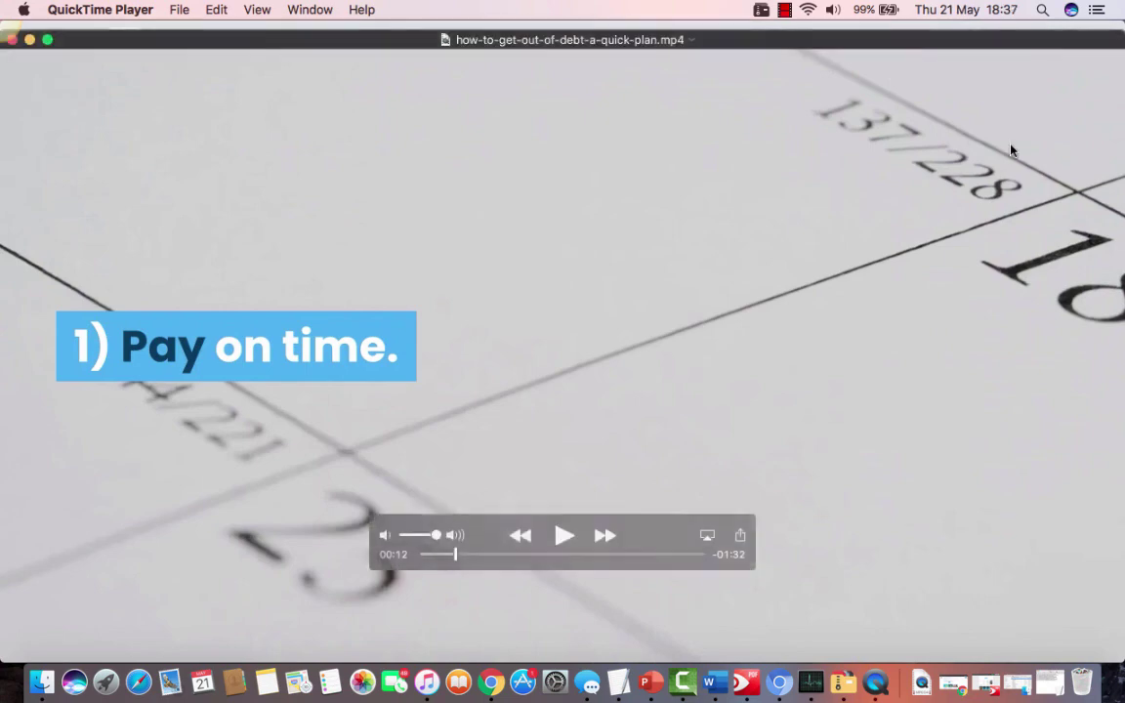
click(785, 11)
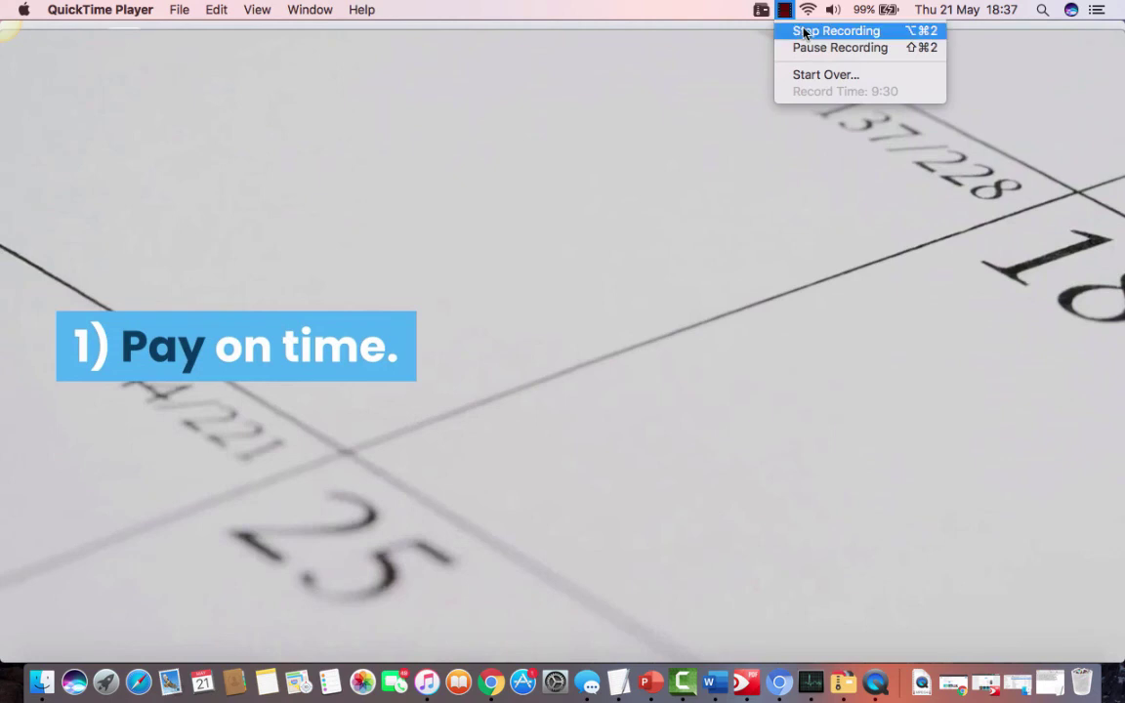
click(804, 32)
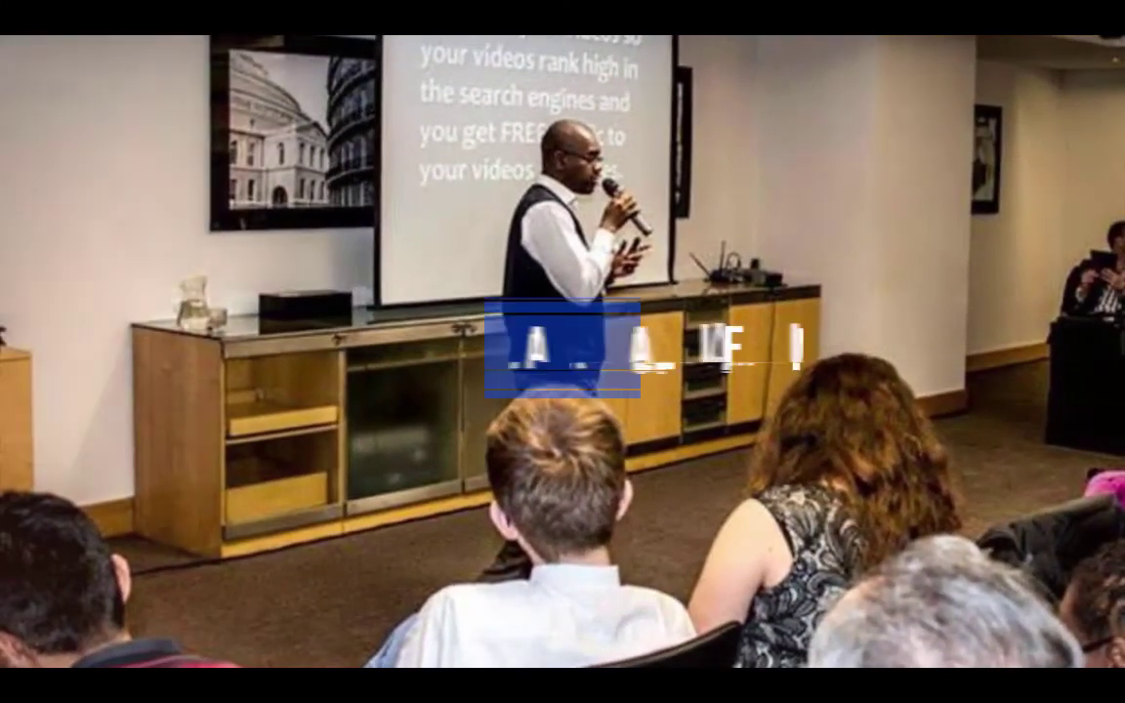